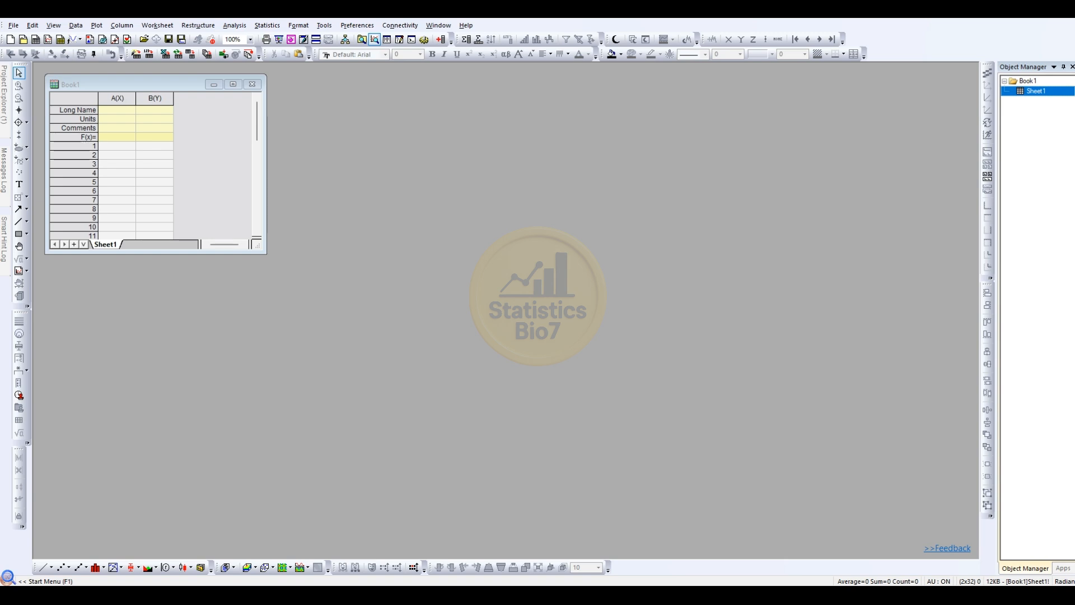
Step: Examine the header and comma-separated rows of PlantGrowth.csv in the text editor, and move its window out of view
left_click_drag(1074, 188, 551, 184)
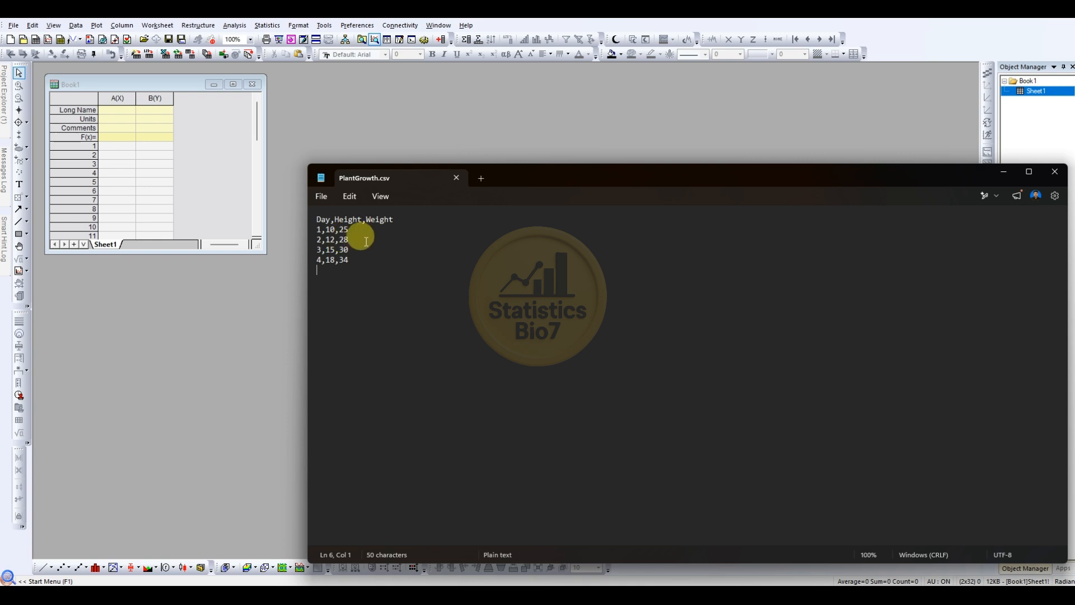
left_click_drag(669, 171, 1074, 299)
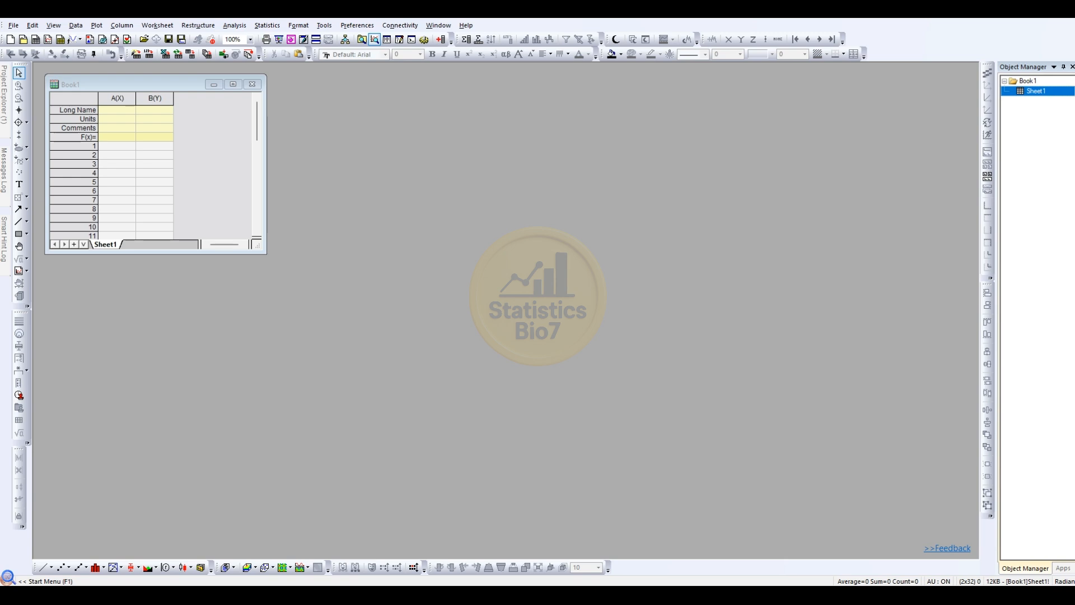
Step: Import the PlantGrowth CSV file from its folder directly into the empty Book1 worksheet, and enlarge and reposition the workbook window
left_click_drag(1073, 103, 874, 119)
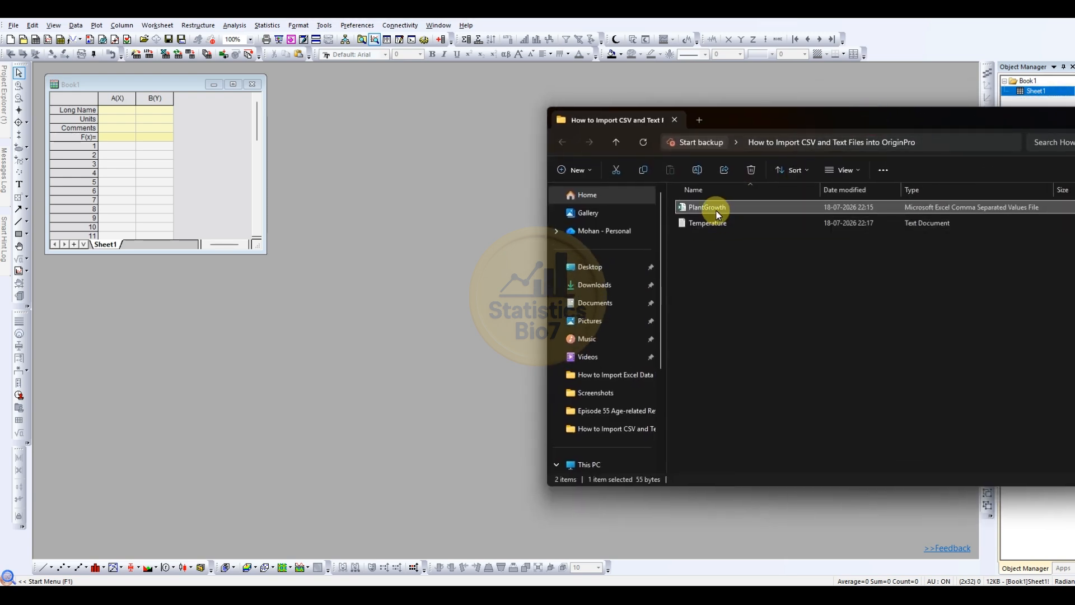
left_click_drag(718, 215, 181, 180)
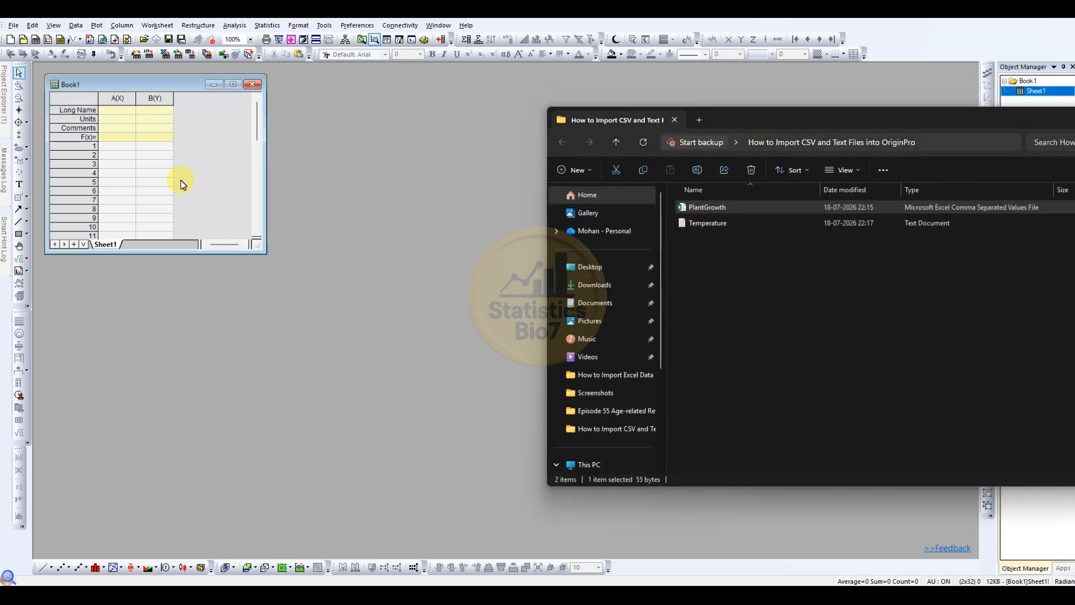
left_click_drag(728, 118, 1074, 119)
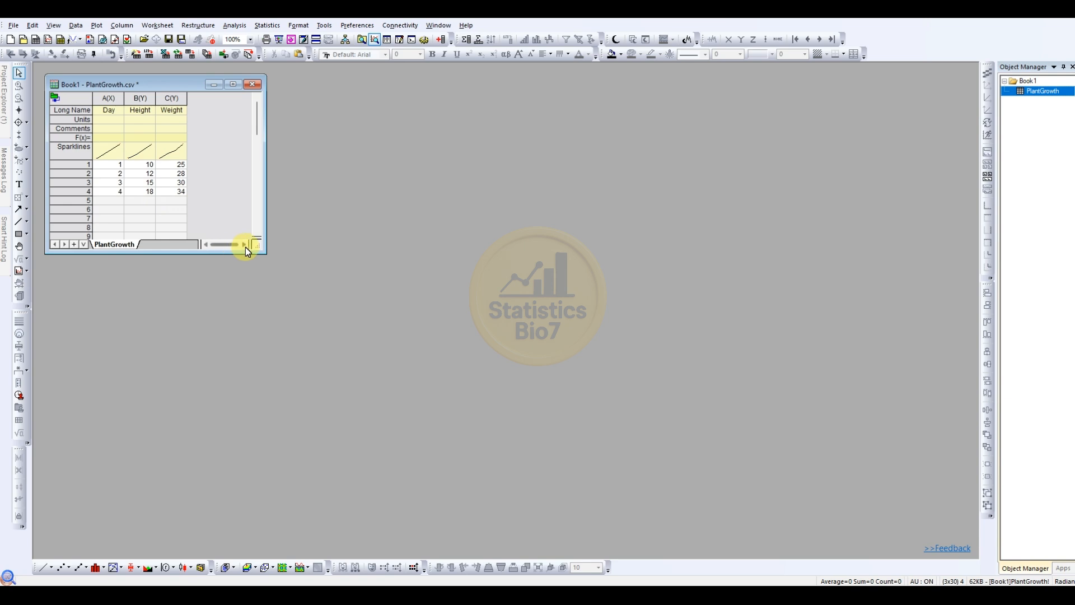
left_click_drag(260, 250, 324, 308)
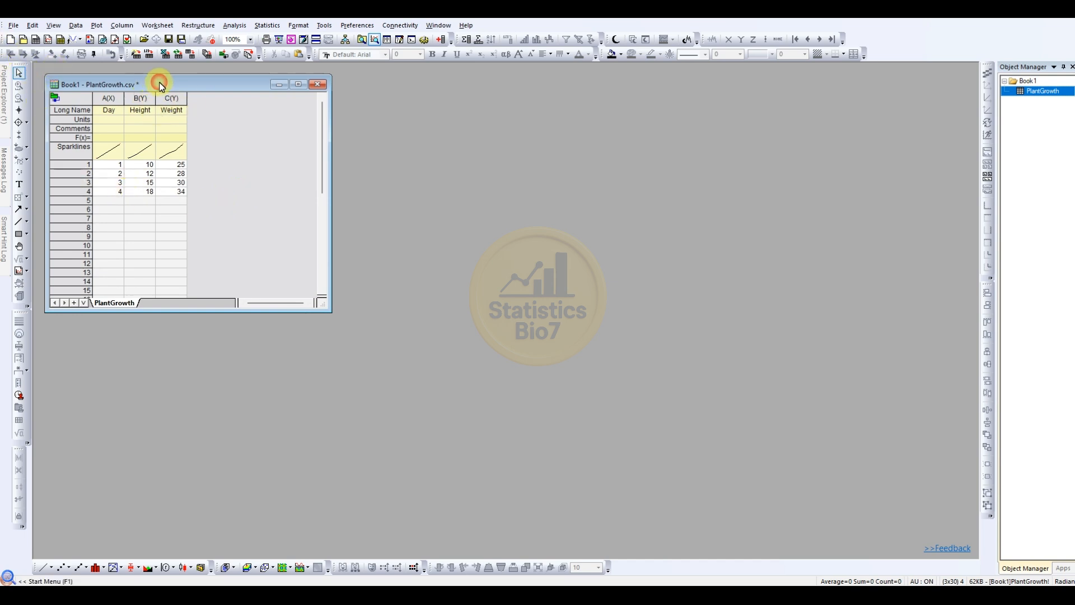
left_click_drag(159, 82, 209, 87)
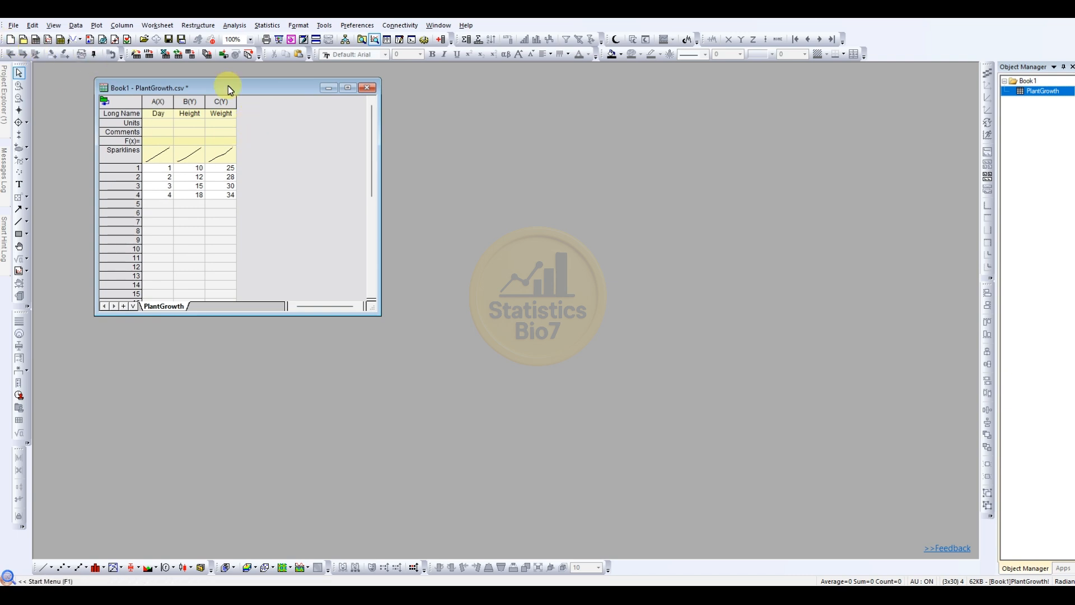
Step: Delete the Book1 workbook and start a new project without saving the changes
left_click(368, 88)
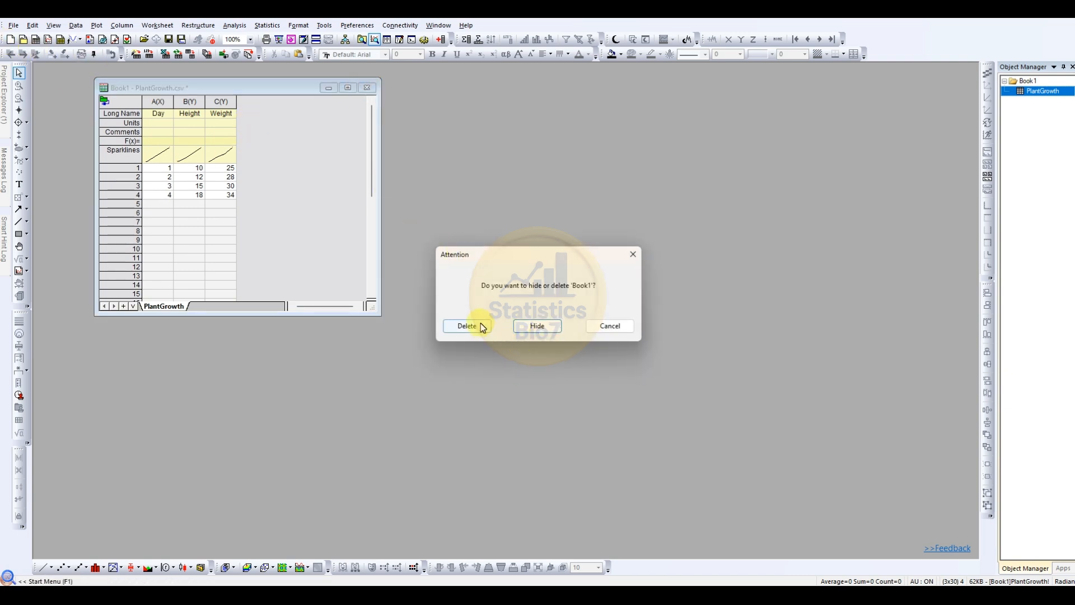
left_click(463, 327)
left_click(10, 39)
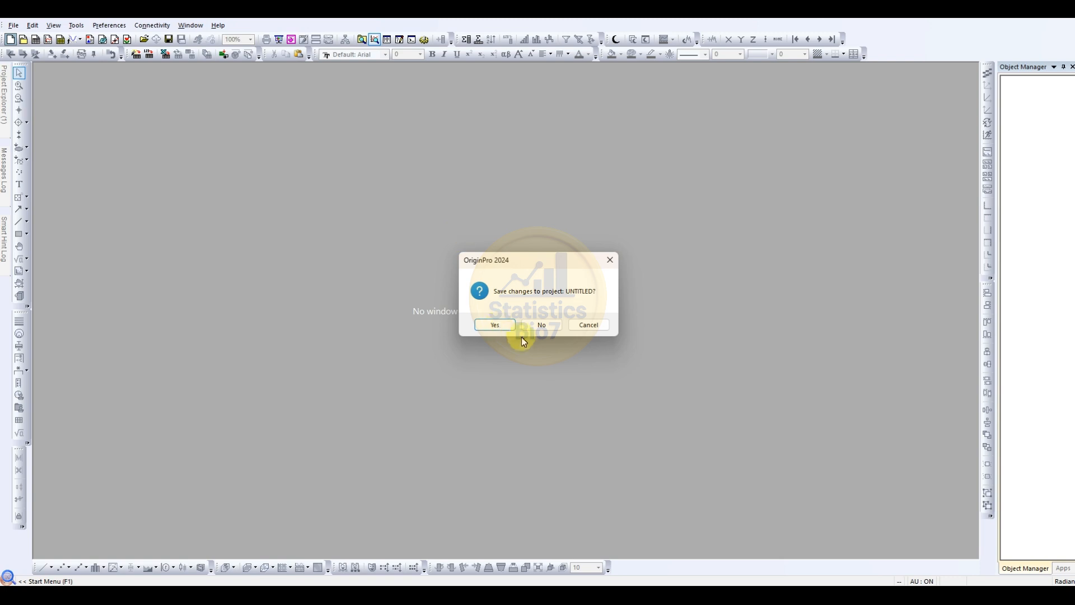
left_click(539, 327)
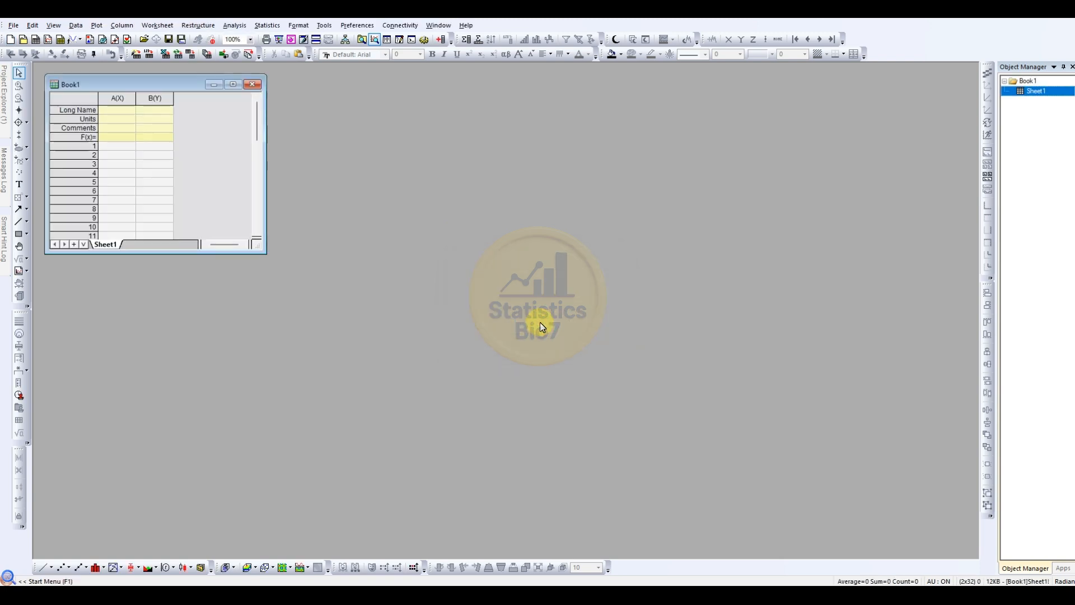
Step: Open the PlantGrowth file as a new workbook using the ASCII Data (*.dat;*.csv;*.txt) file type
left_click(14, 26)
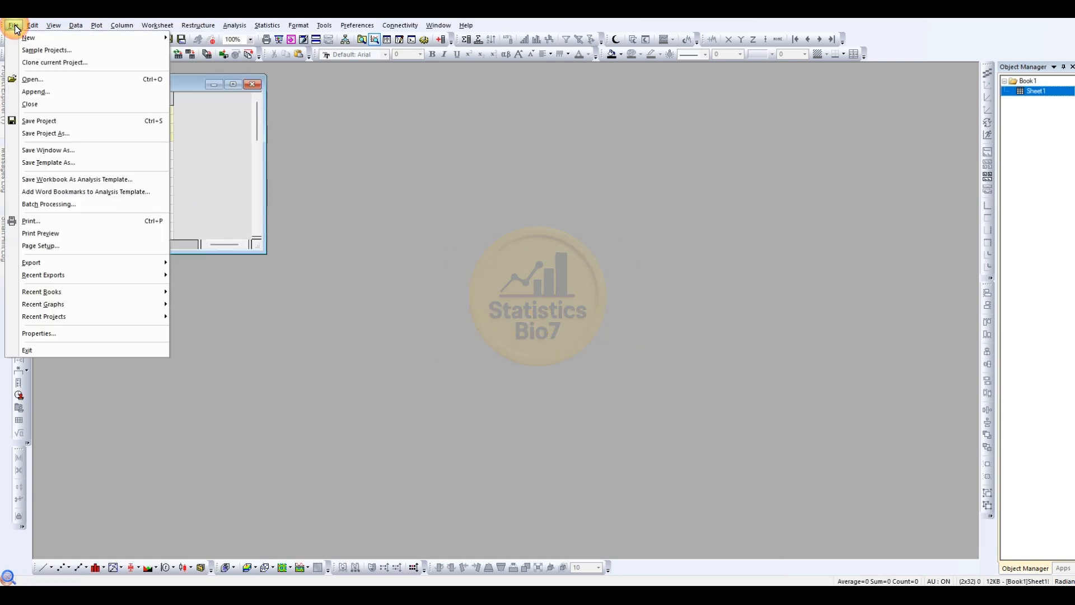
left_click(32, 82)
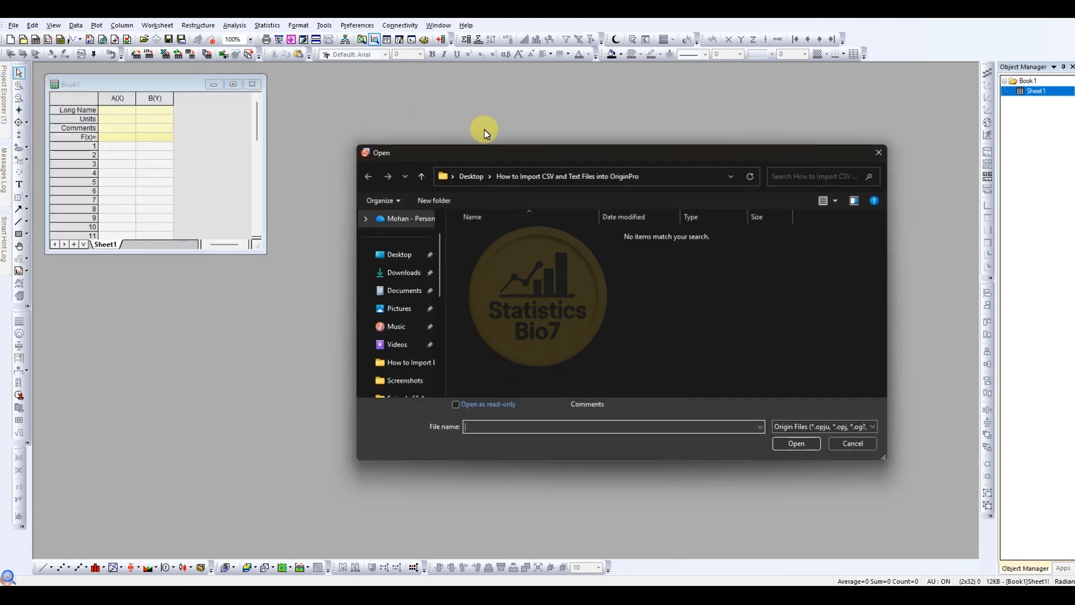
left_click_drag(563, 155, 502, 153)
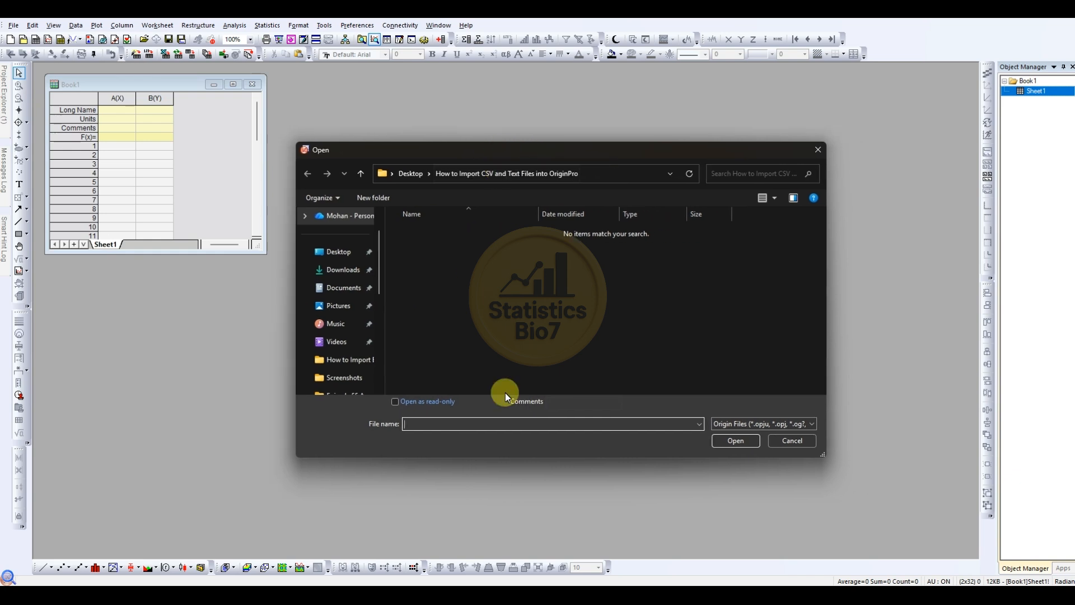
left_click(747, 427)
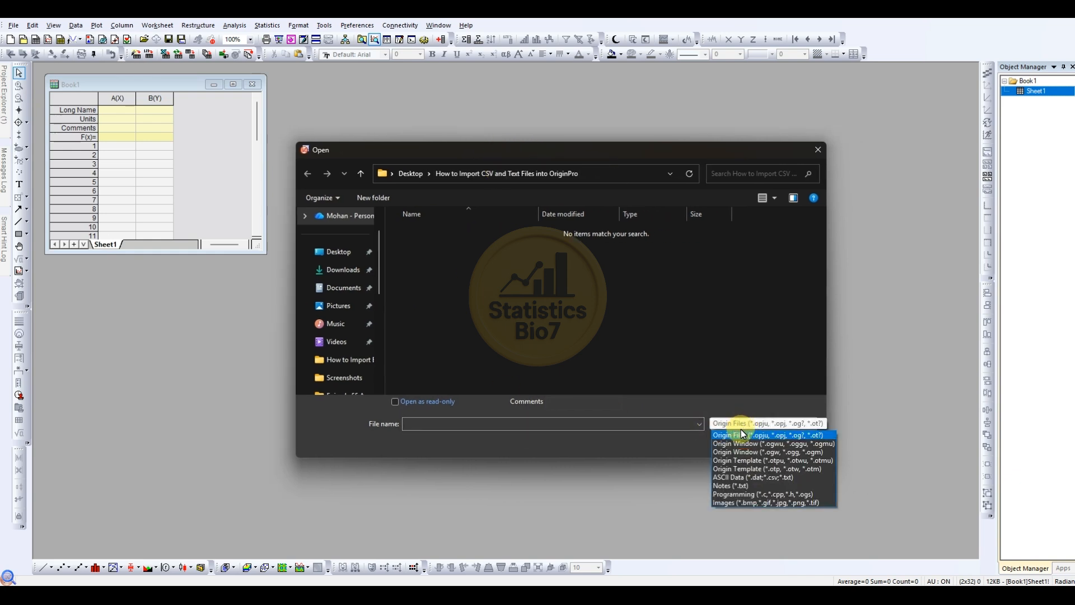
left_click(739, 478)
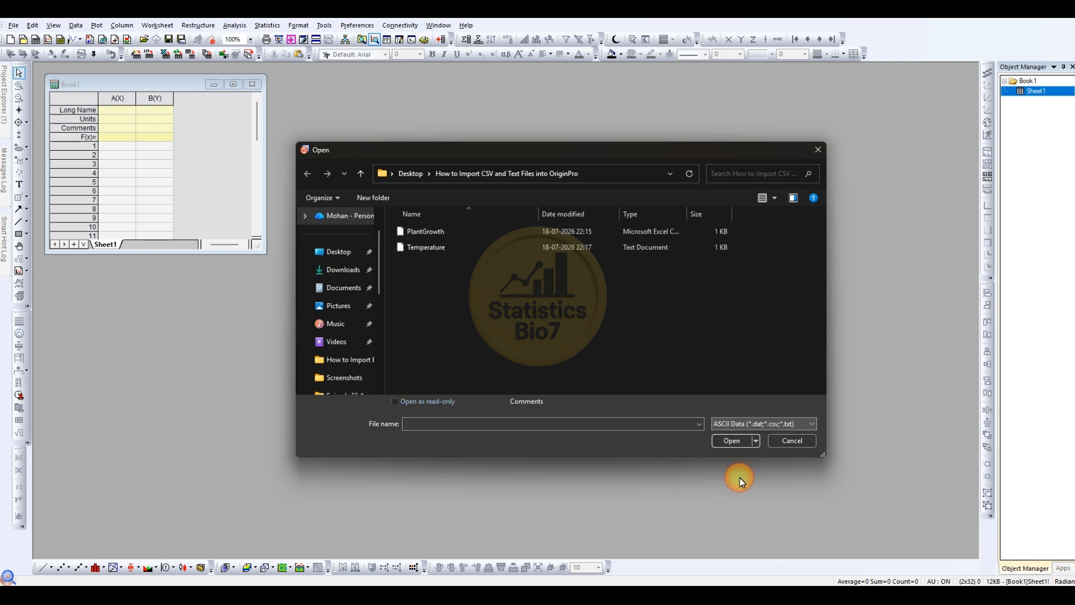
left_click(428, 232)
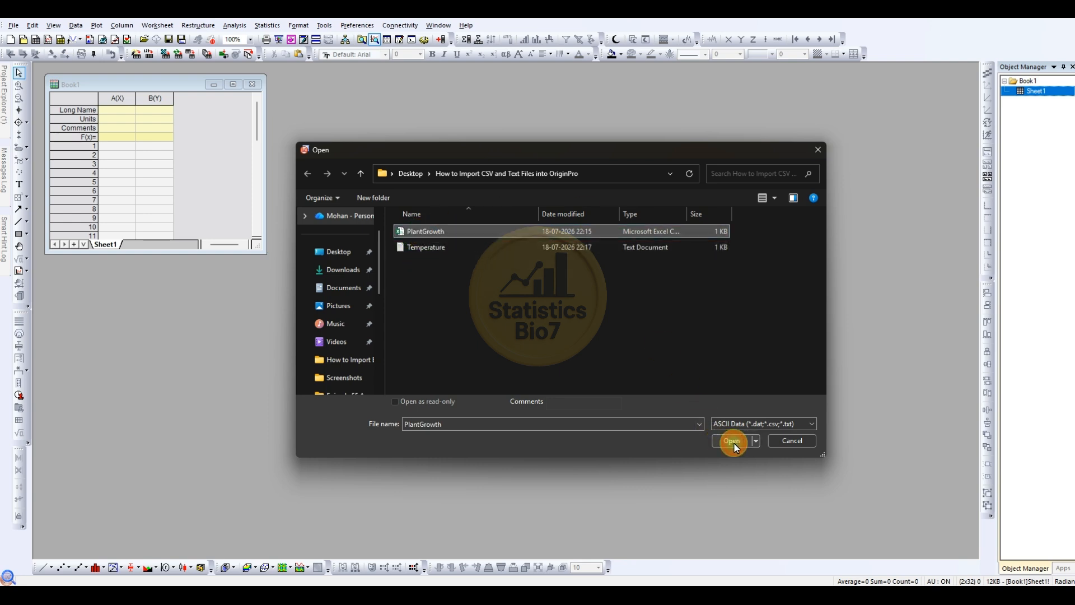
left_click(462, 228)
left_click(732, 441)
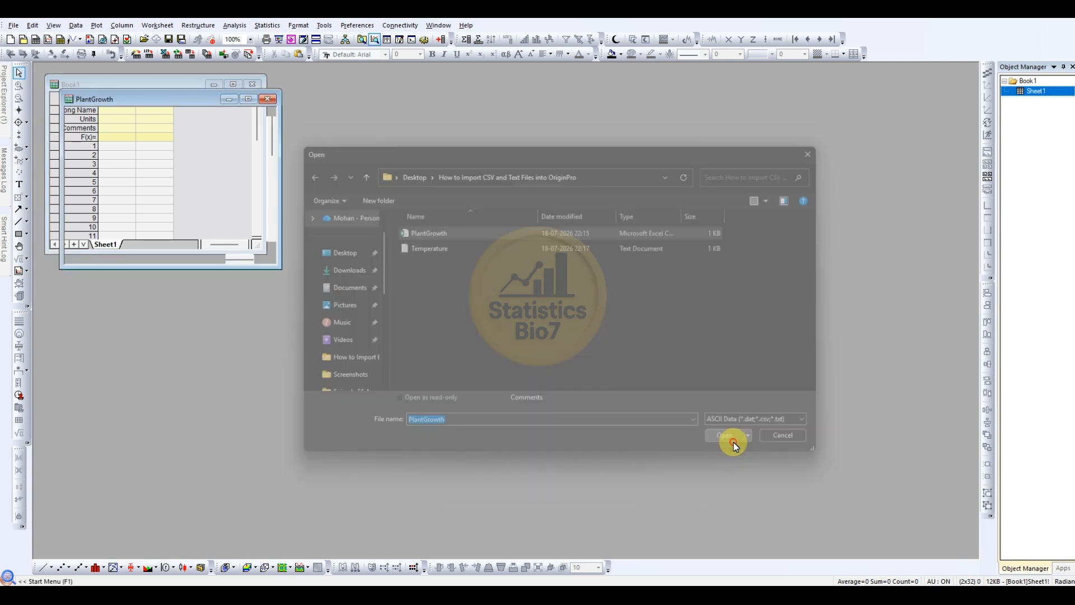
Step: Move the PlantGrowth workbook clear of Book1 and enlarge its window
left_click_drag(176, 89, 285, 113)
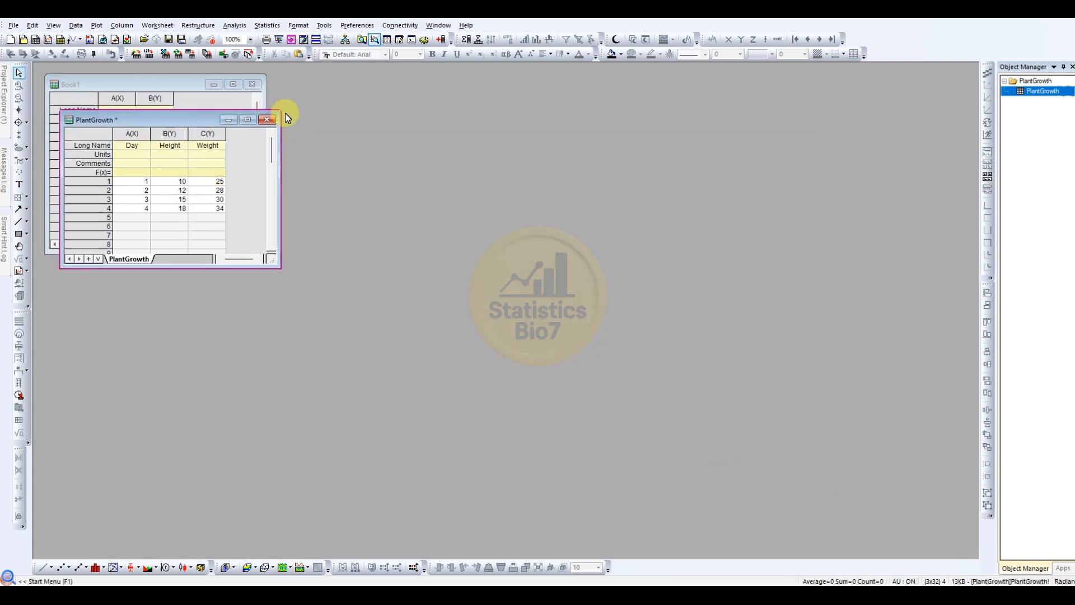
left_click_drag(194, 126, 413, 116)
left_click_drag(493, 264, 574, 338)
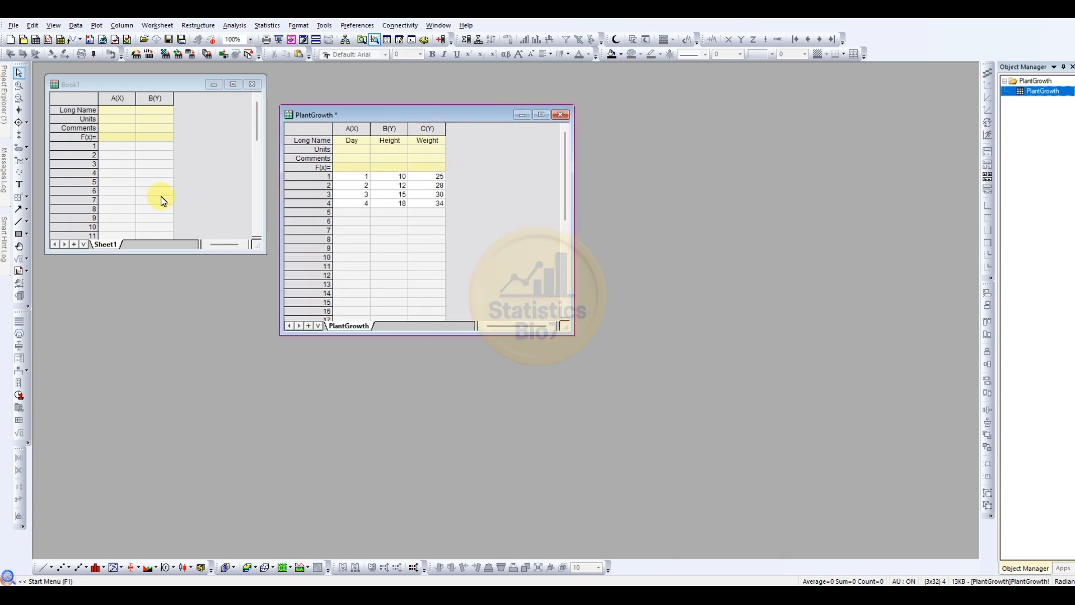
Step: Open the Temperature text file using the ASCII Data file type and move its workbook clear of Book1
left_click(13, 26)
left_click(33, 84)
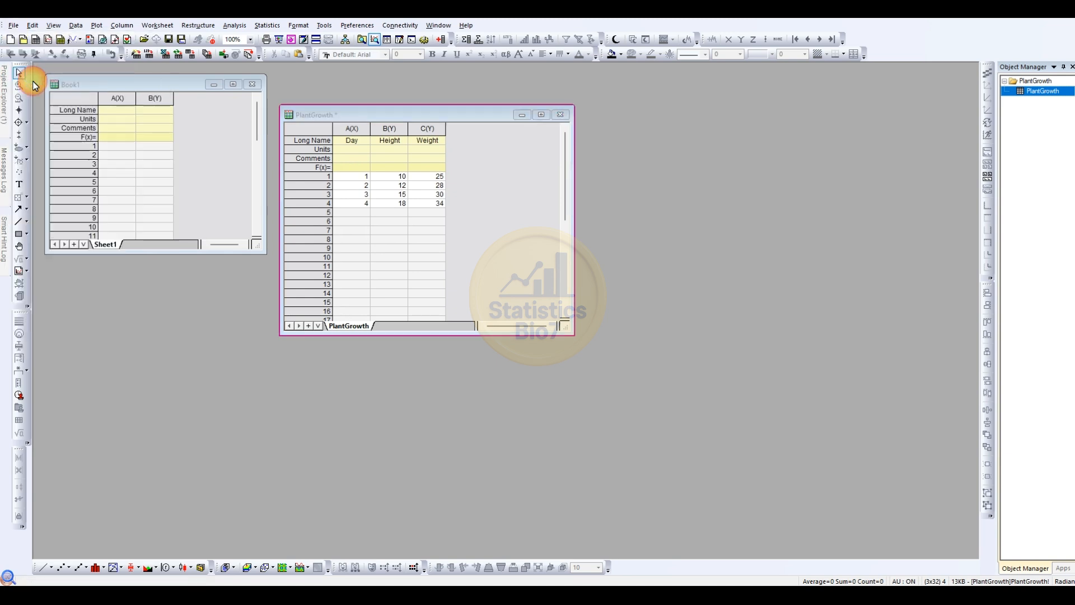
left_click(742, 423)
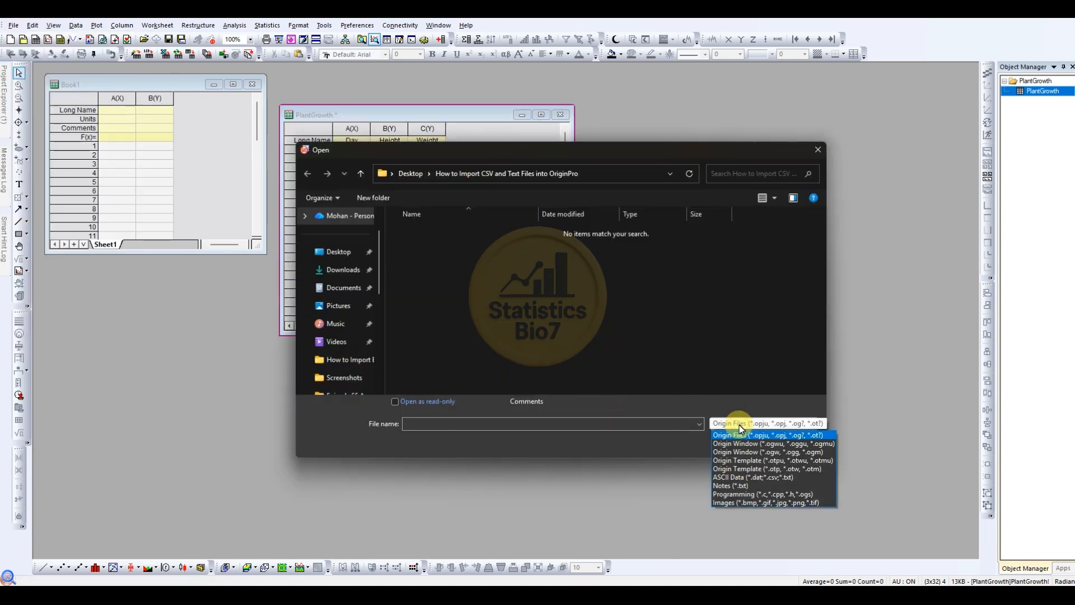
left_click(740, 477)
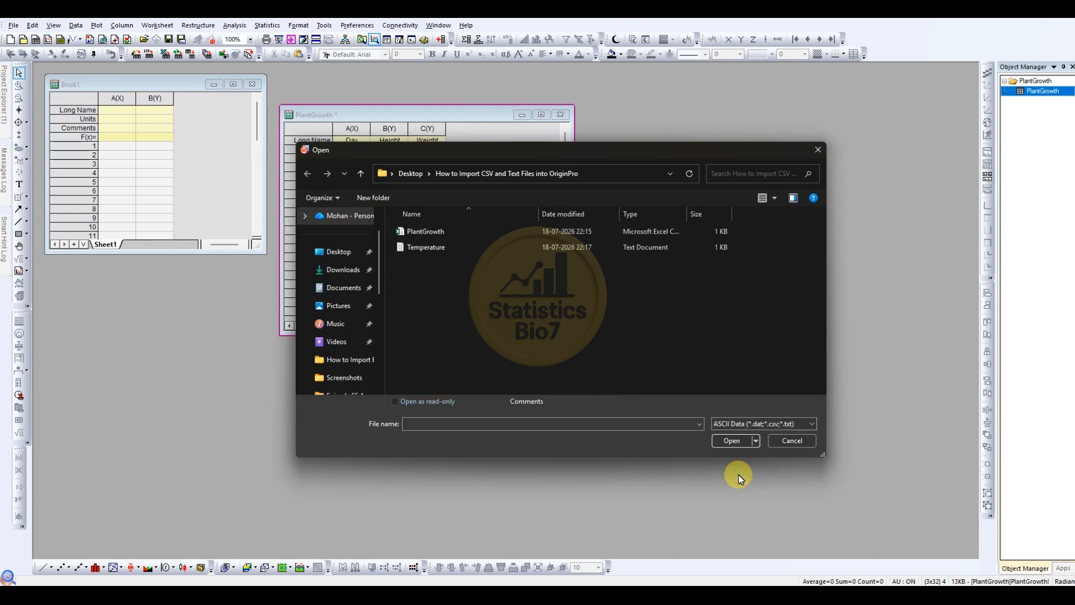
left_click(414, 251)
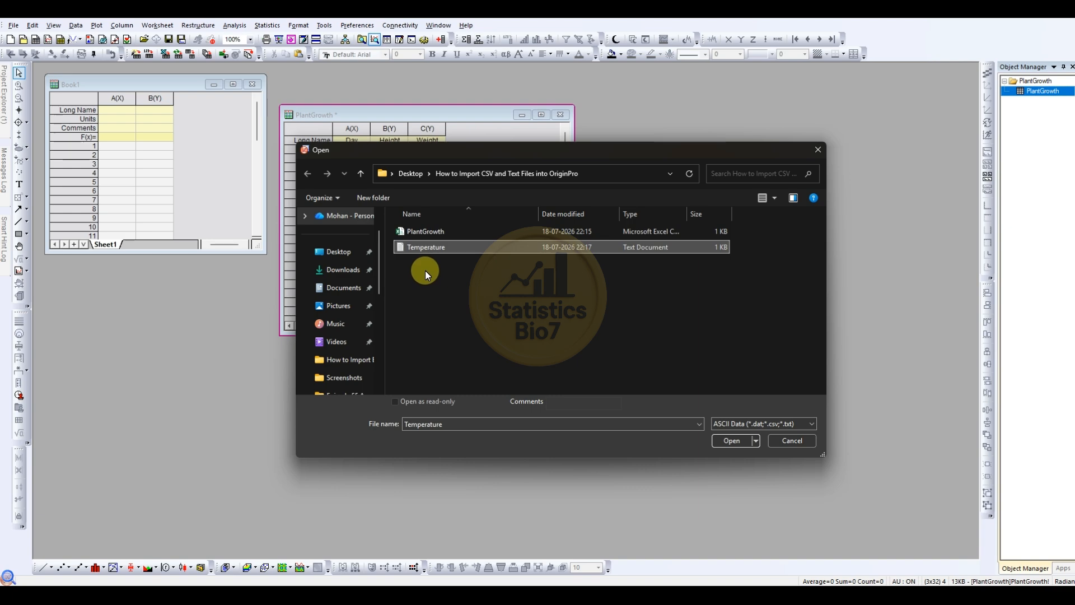
left_click(731, 441)
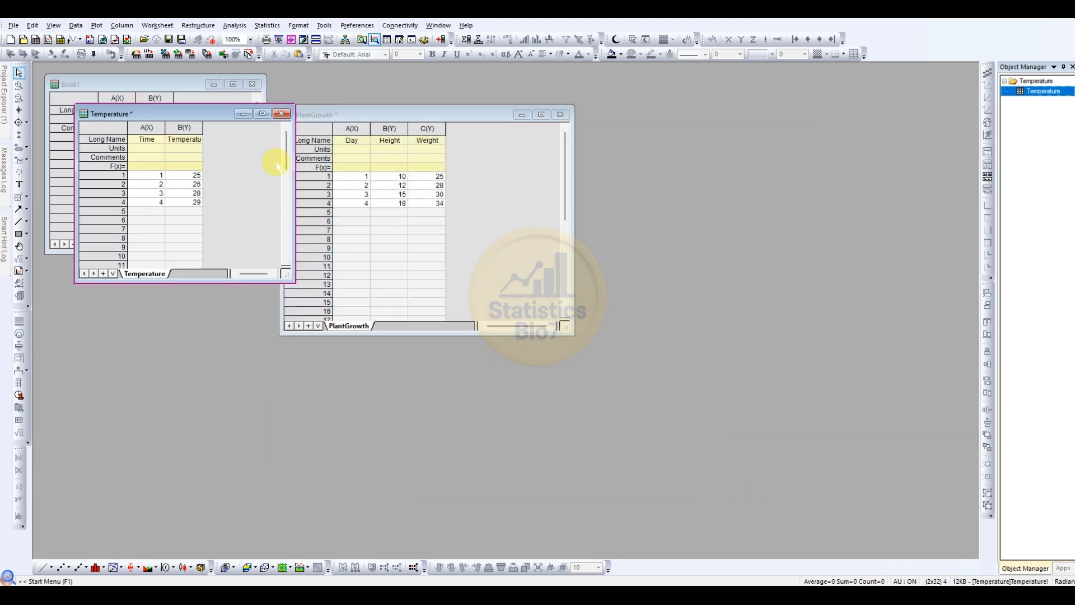
left_click_drag(169, 119, 596, 200)
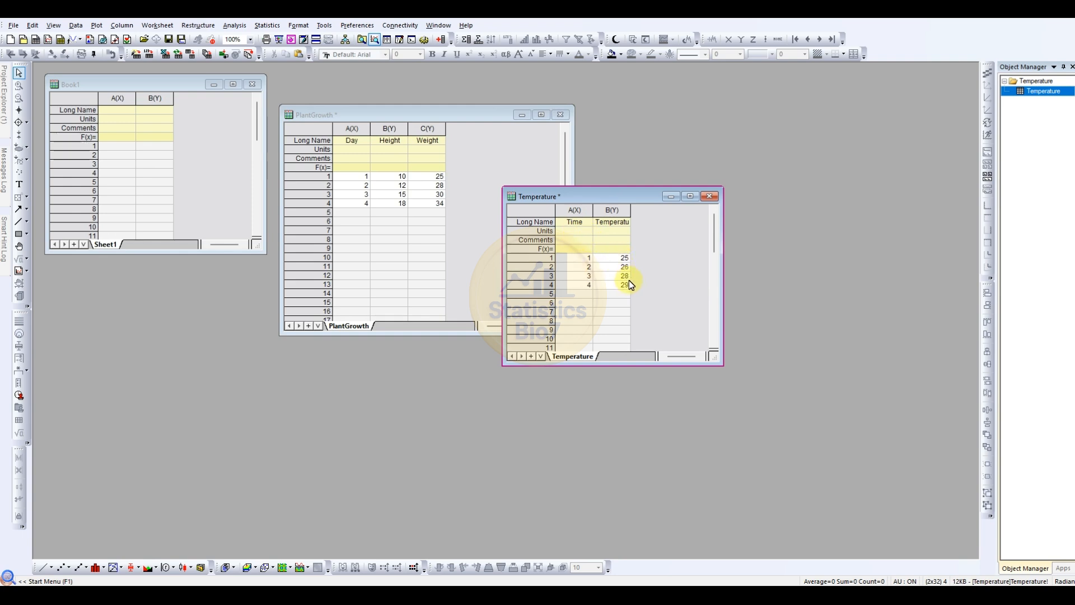
Step: Delete the Temperature and PlantGrowth workbooks, keeping only the empty Book1
left_click(436, 282)
left_click(709, 196)
left_click(475, 328)
left_click(560, 115)
left_click(473, 327)
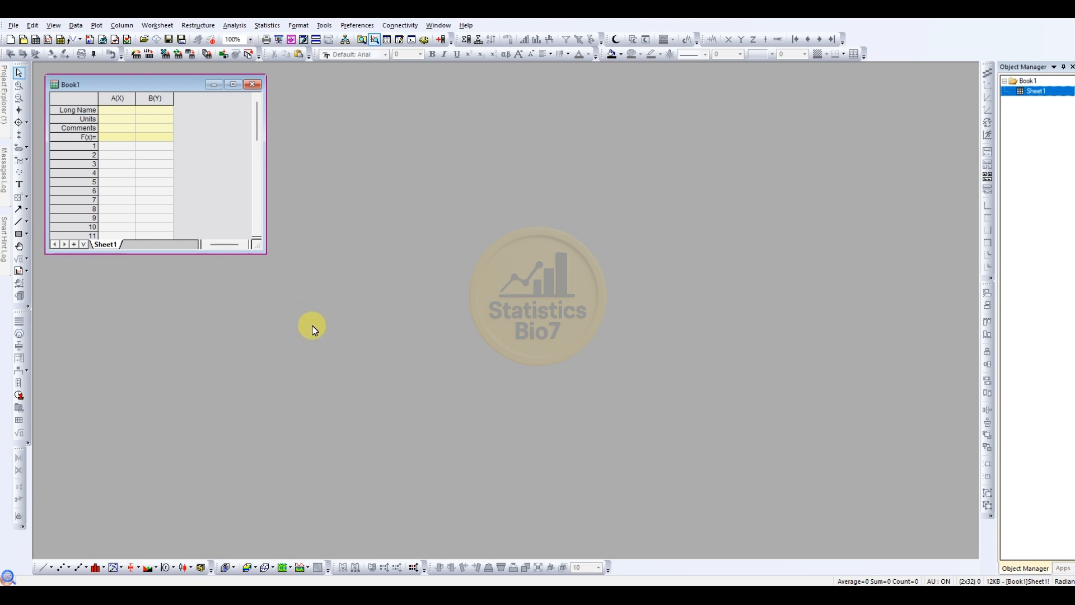
Step: Start the Import Wizard for Book1 and add PlantGrowth.csv as the ASCII file data source
left_click(133, 58)
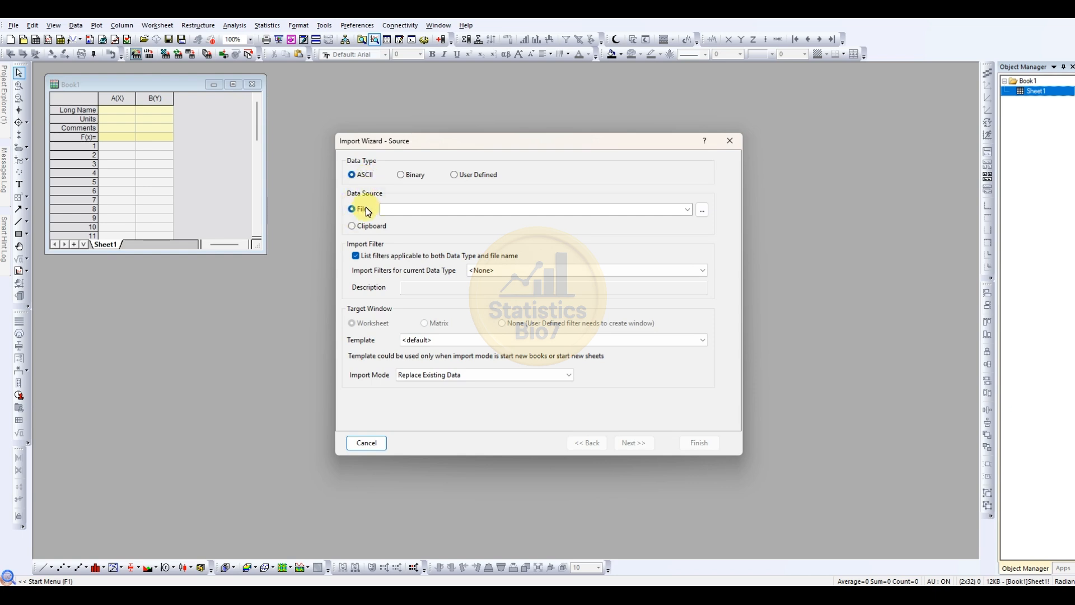
left_click(704, 211)
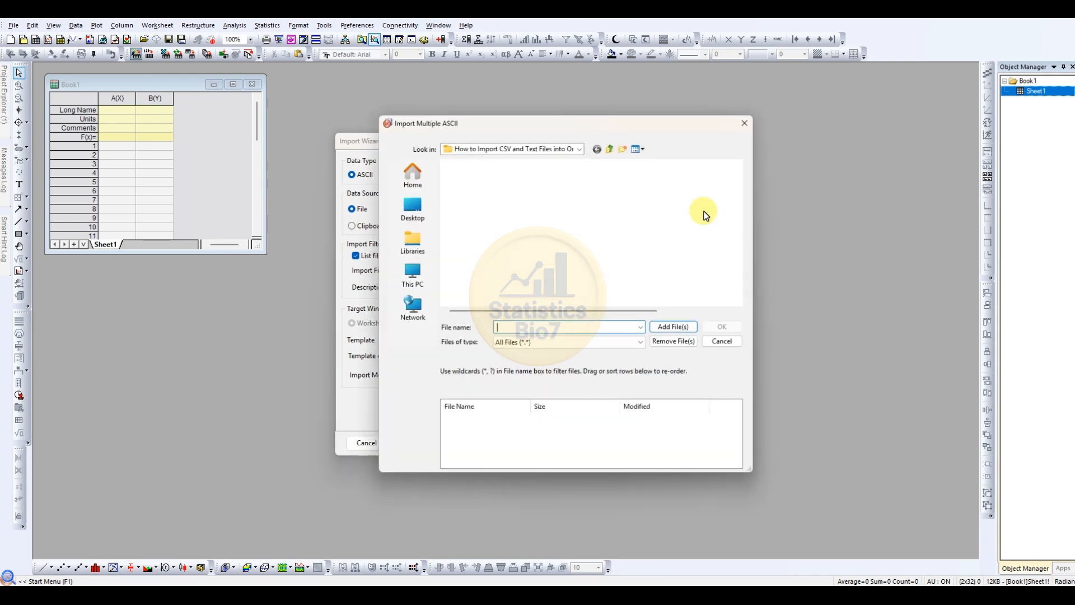
left_click_drag(487, 125, 579, 121)
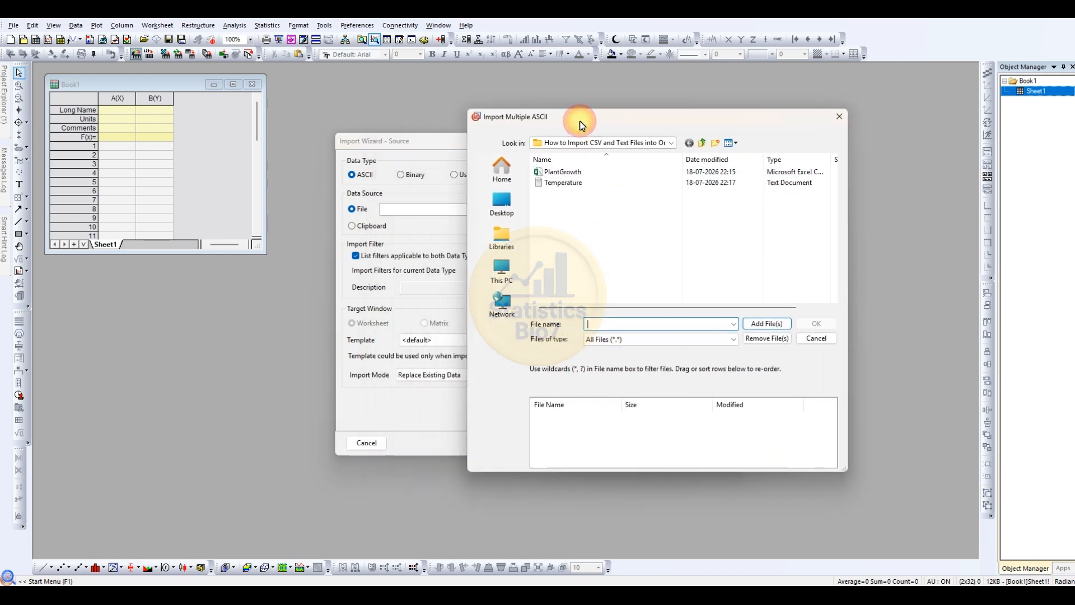
left_click(563, 173)
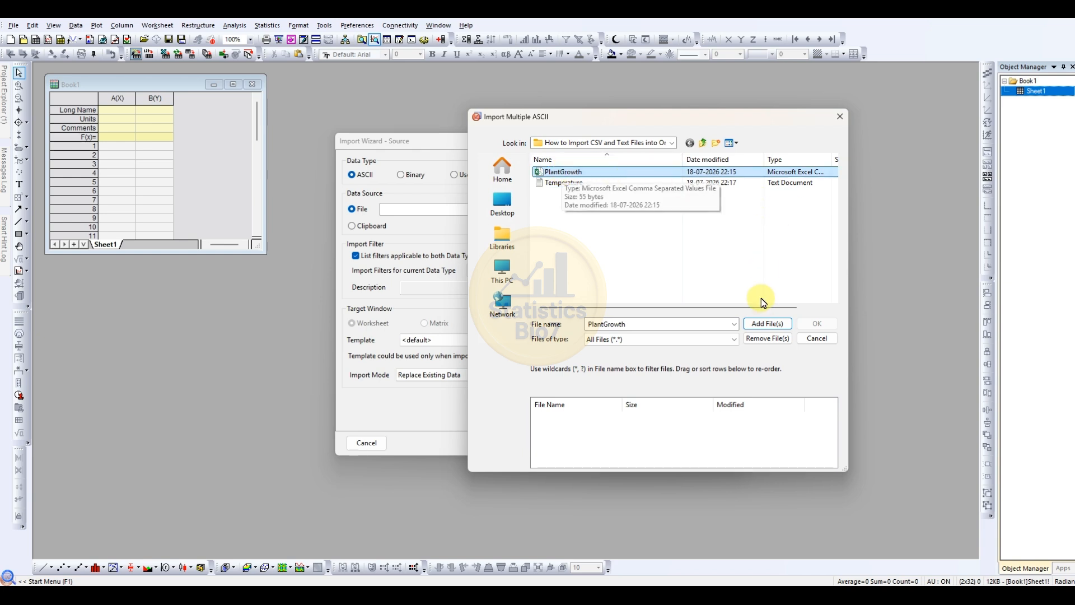
left_click(764, 327)
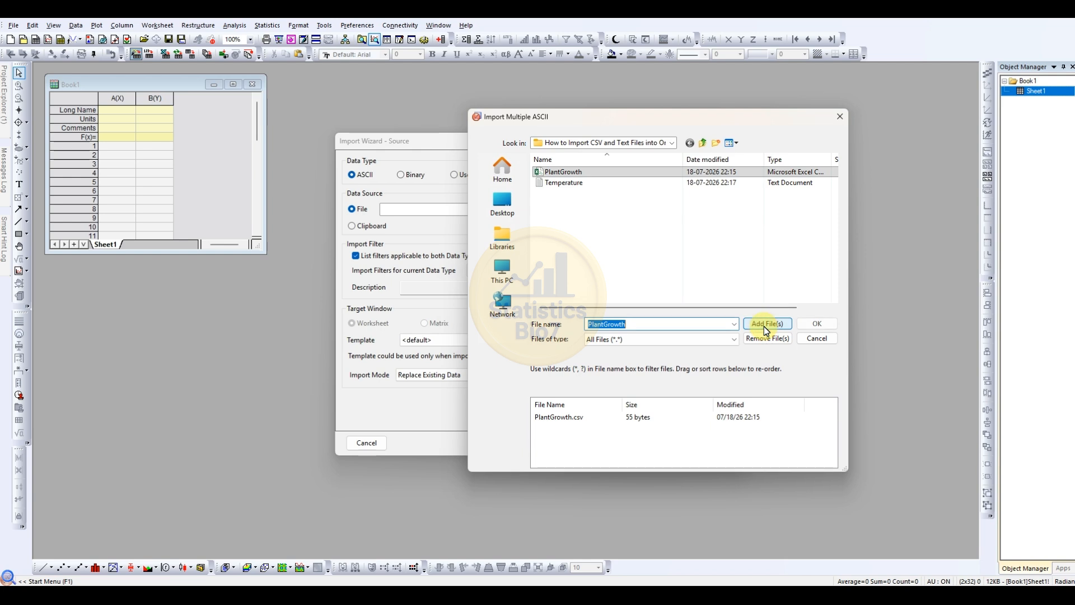
left_click(818, 325)
left_click_drag(427, 144, 408, 117)
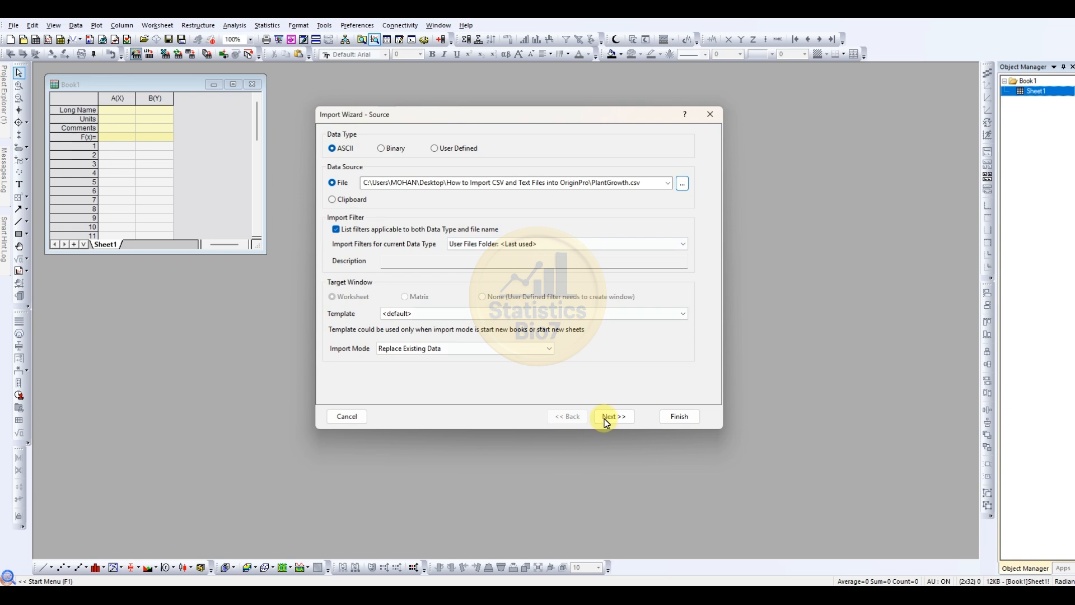
Step: Advance the Import Wizard to the Header Lines page and examine the previewed header and data lines
left_click(623, 417)
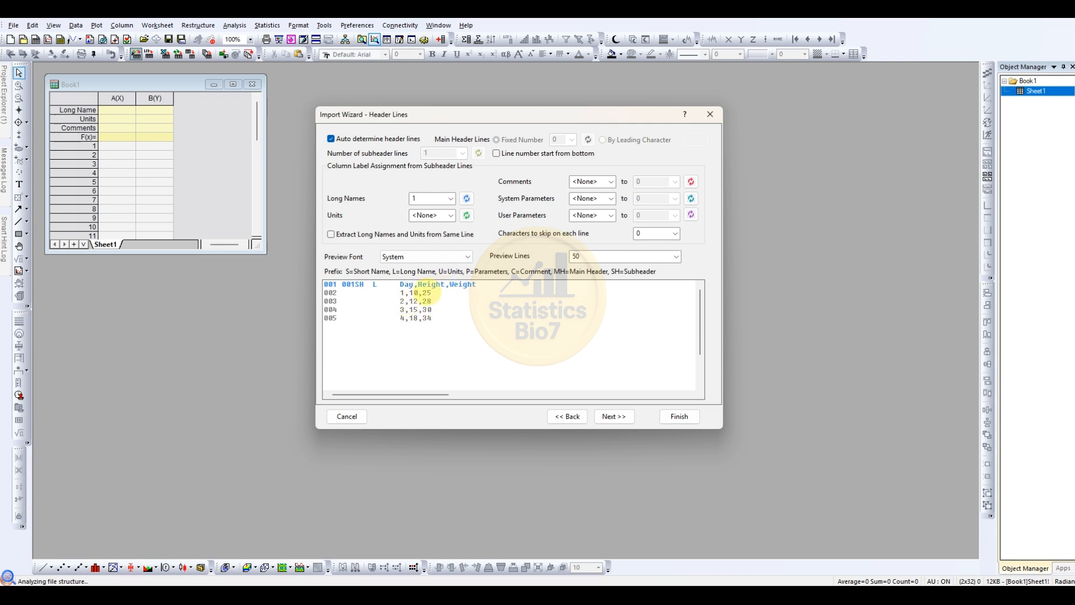
left_click_drag(447, 325, 397, 284)
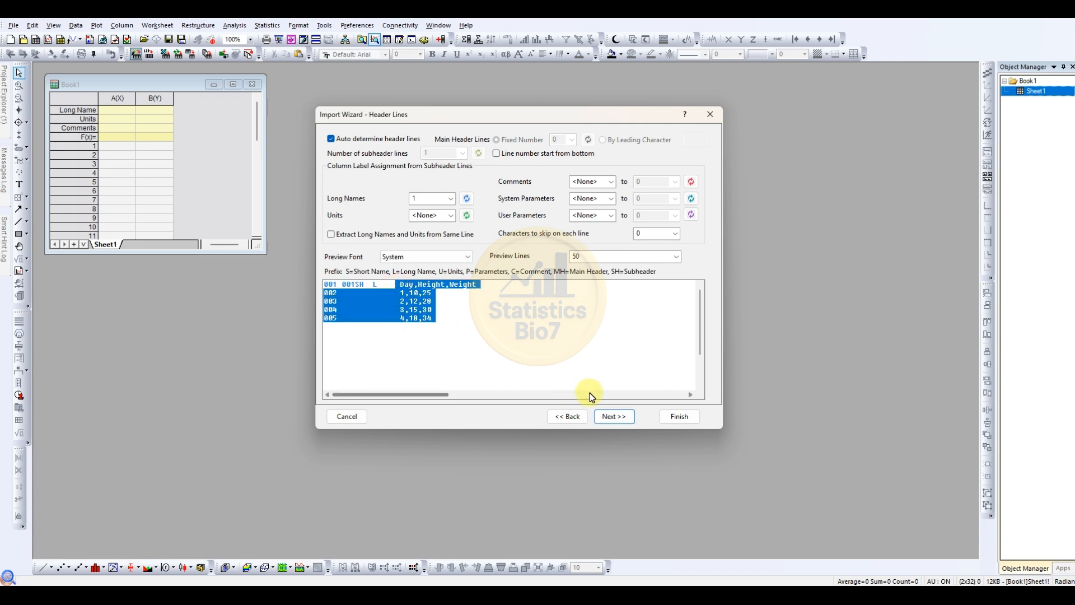
left_click(448, 324)
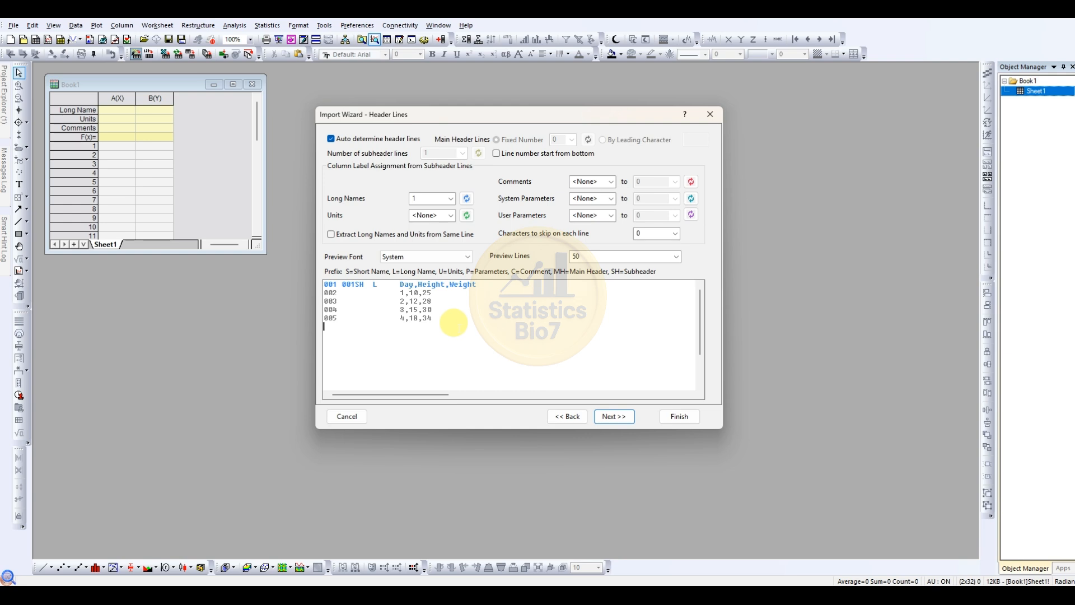
Step: Complete the PlantGrowth.csv import with the wizard's default settings and no saved filter, and enlarge and reposition its workbook
left_click(616, 417)
left_click(616, 417)
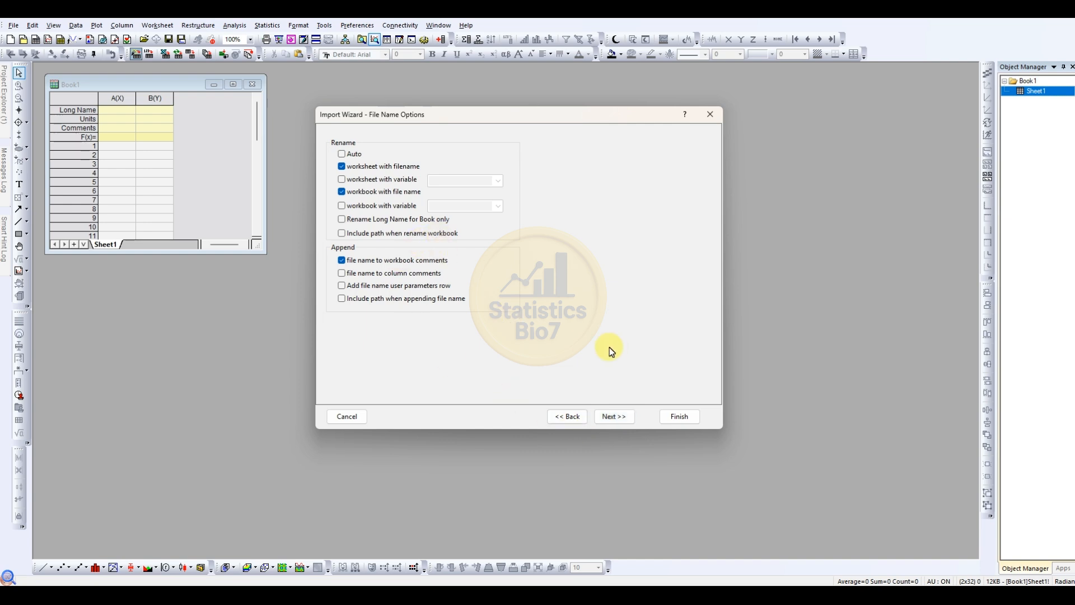
left_click(621, 416)
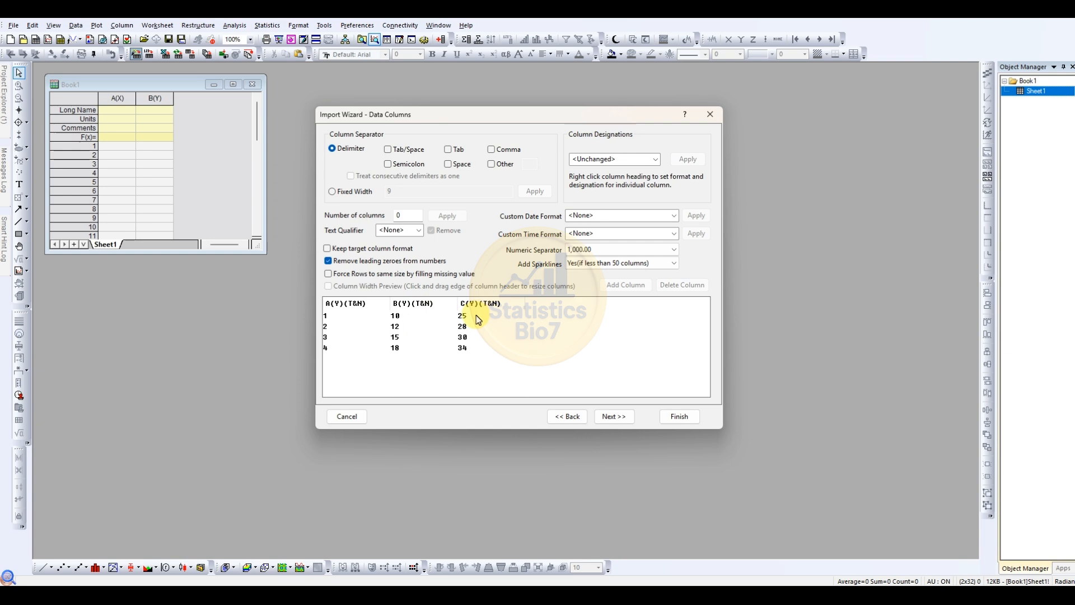
left_click(623, 416)
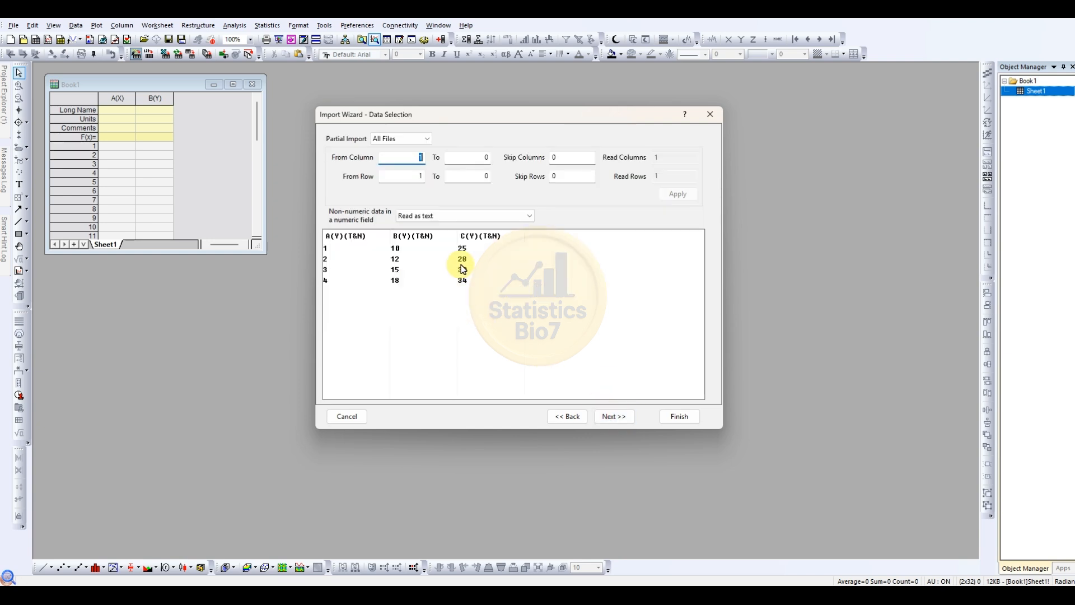
left_click(618, 417)
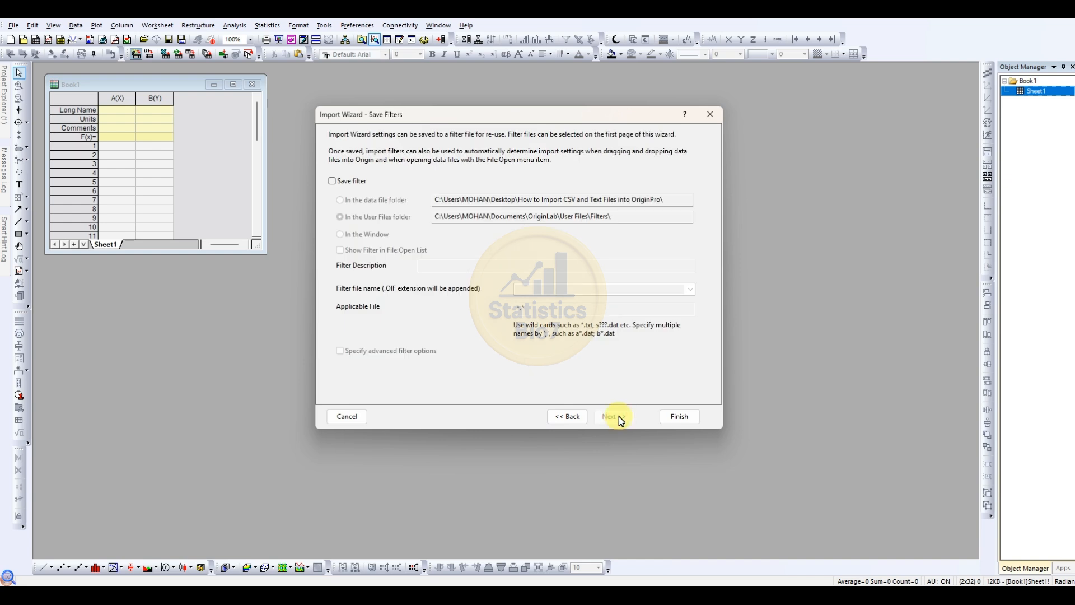
left_click(680, 417)
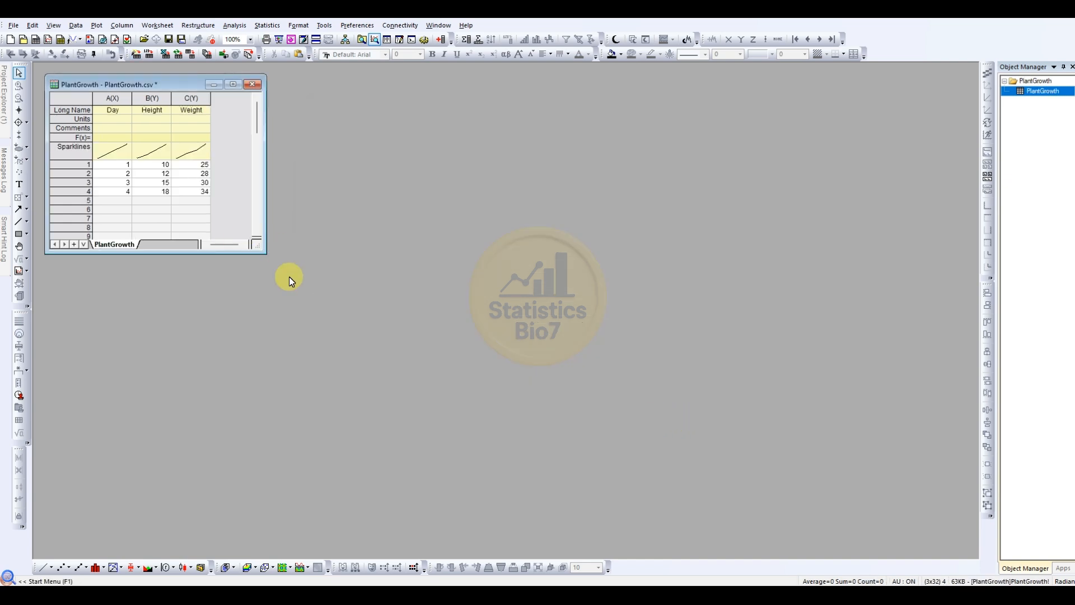
left_click_drag(268, 259, 357, 326)
left_click_drag(196, 90, 369, 129)
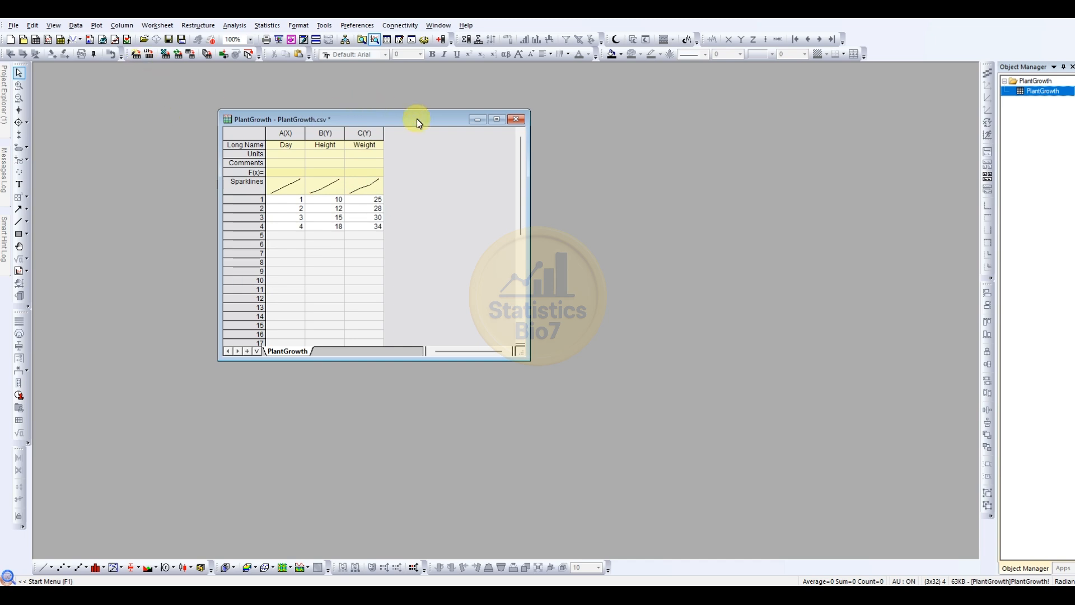
Step: Start a new project without saving, import Temperature.txt as ASCII data into Book1 with the Import Wizard, and reposition its workbook
left_click(10, 39)
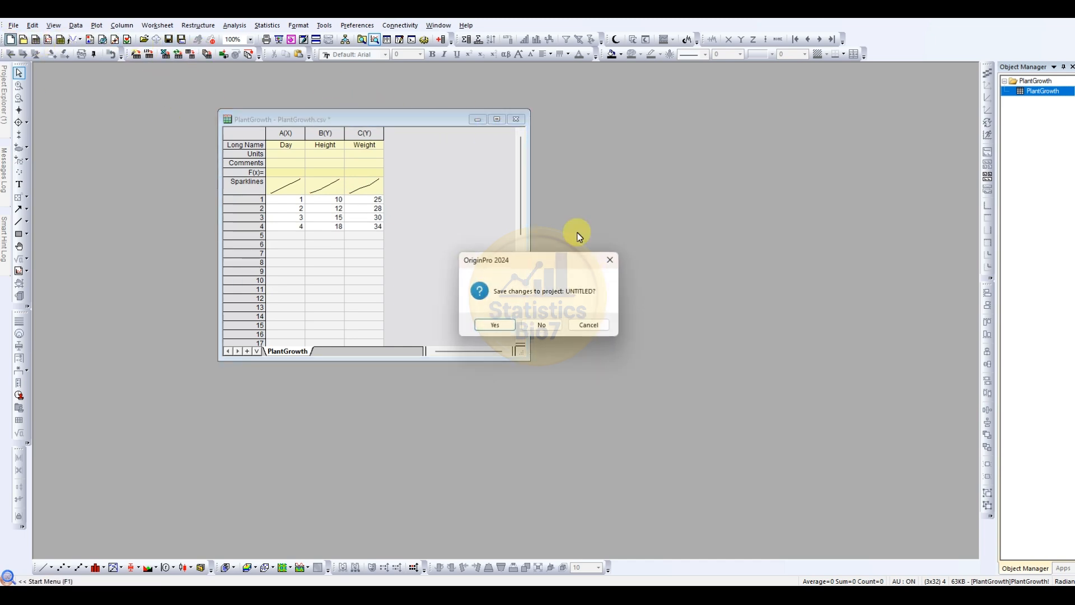
left_click(546, 325)
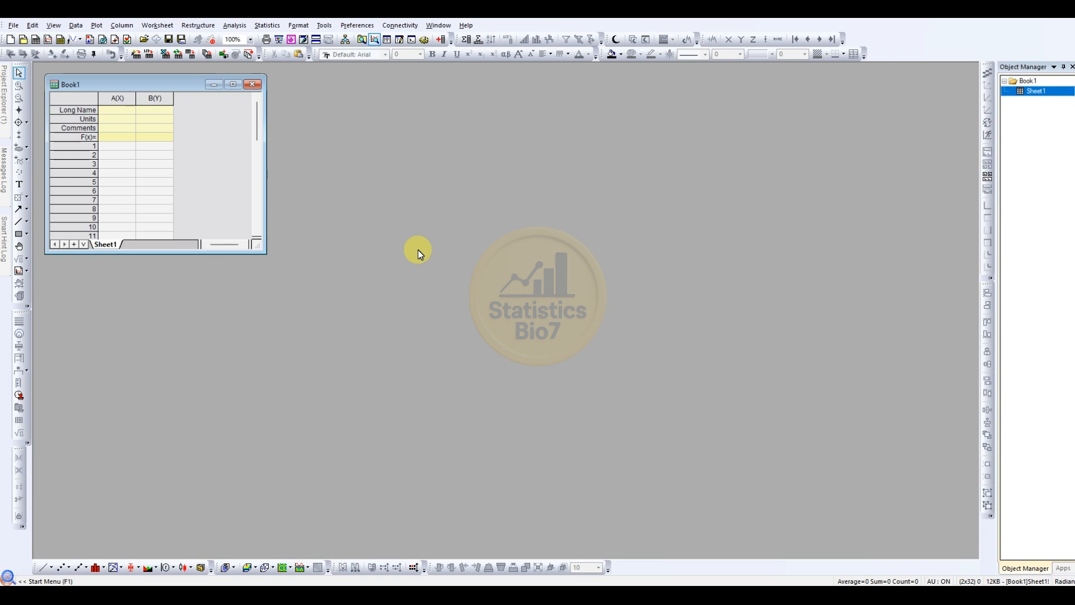
left_click(136, 54)
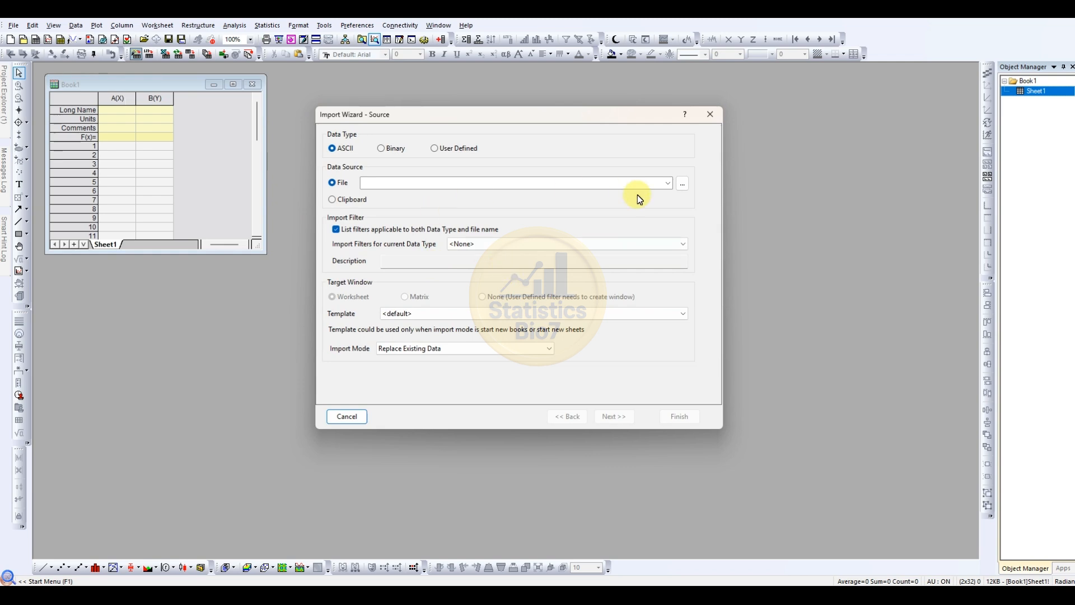
left_click(683, 183)
left_click(448, 161)
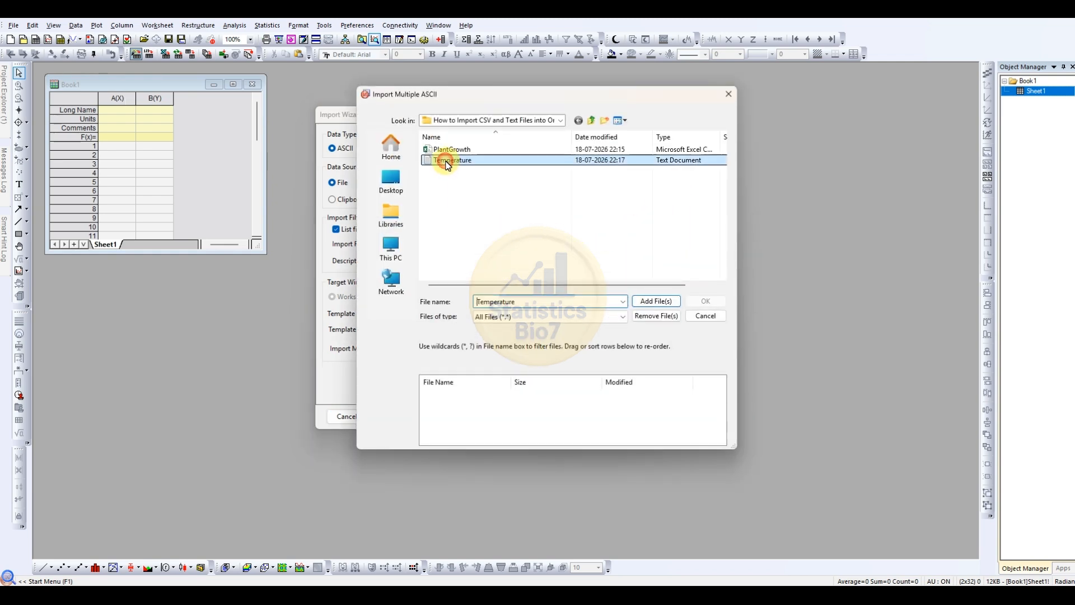
left_click(672, 303)
left_click(707, 302)
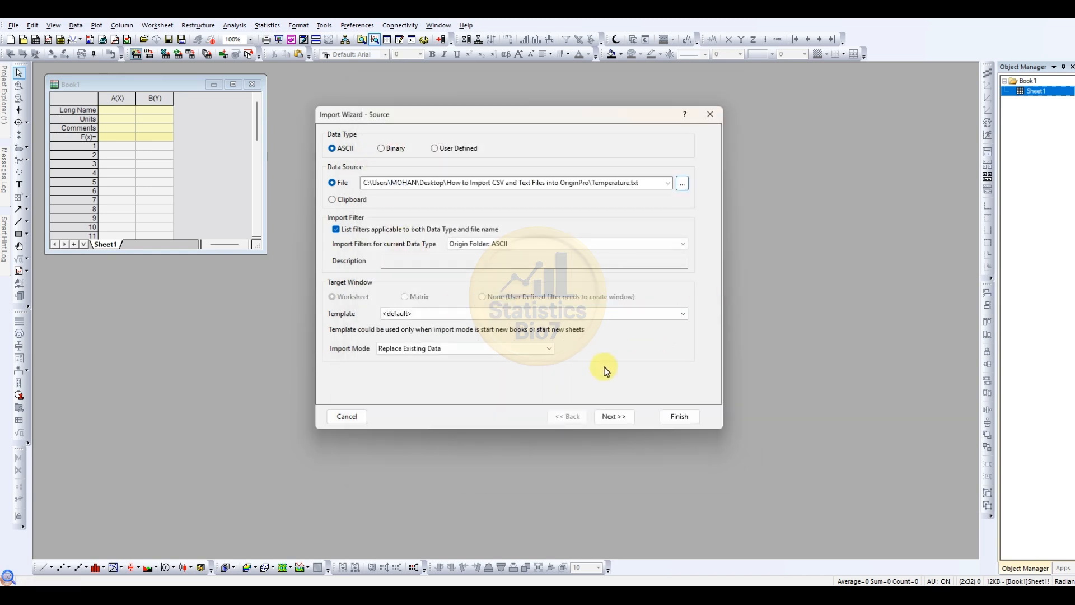
left_click(689, 422)
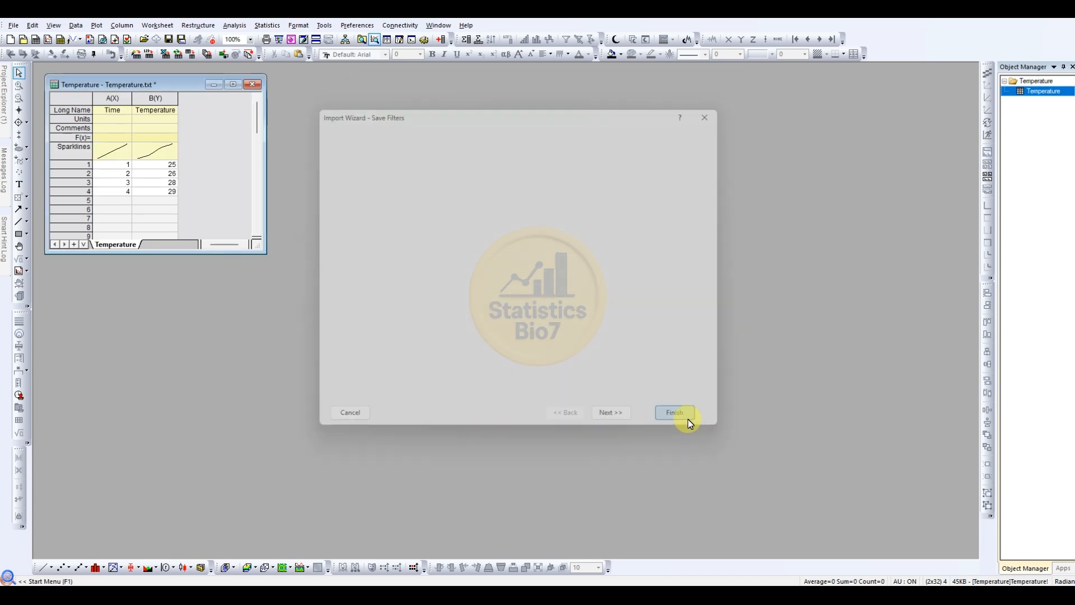
left_click_drag(148, 80, 284, 94)
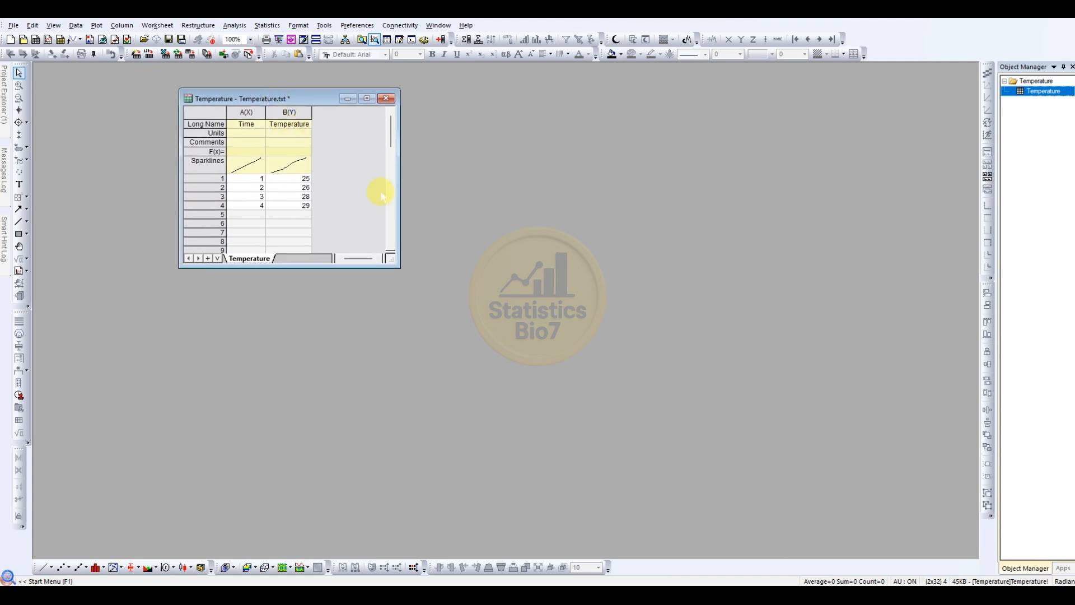
Step: Discard the Temperature project without saving and start a new project with an empty Book1
left_click(11, 39)
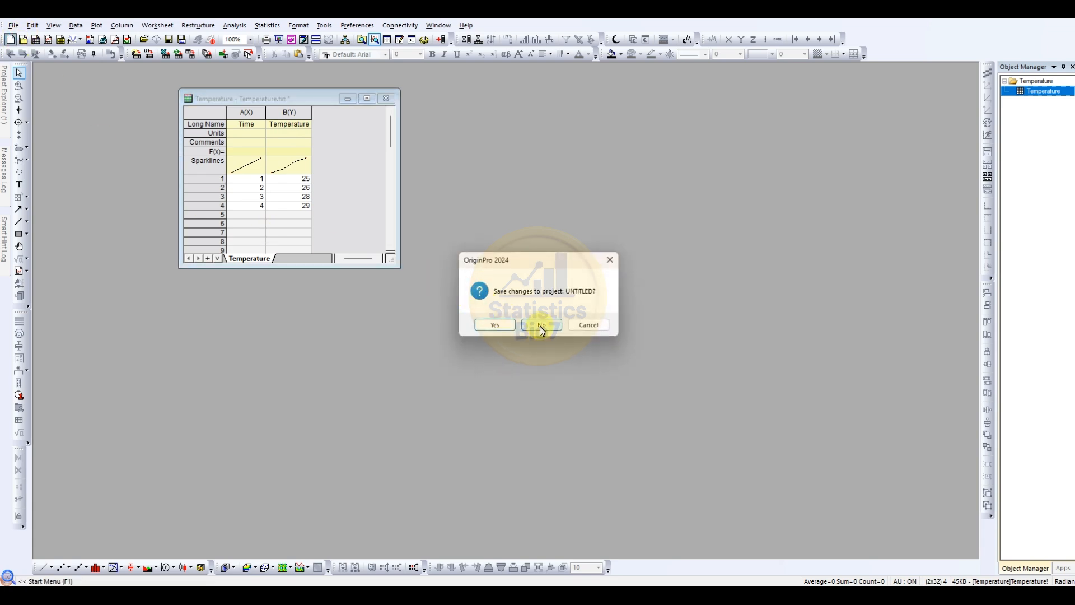
left_click(539, 322)
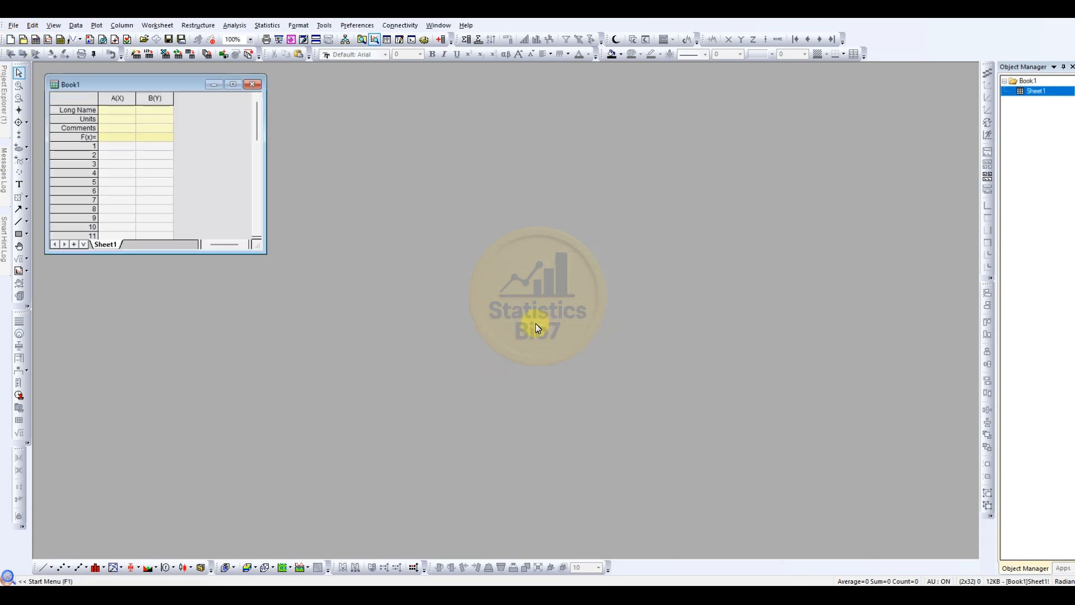
left_click(149, 55)
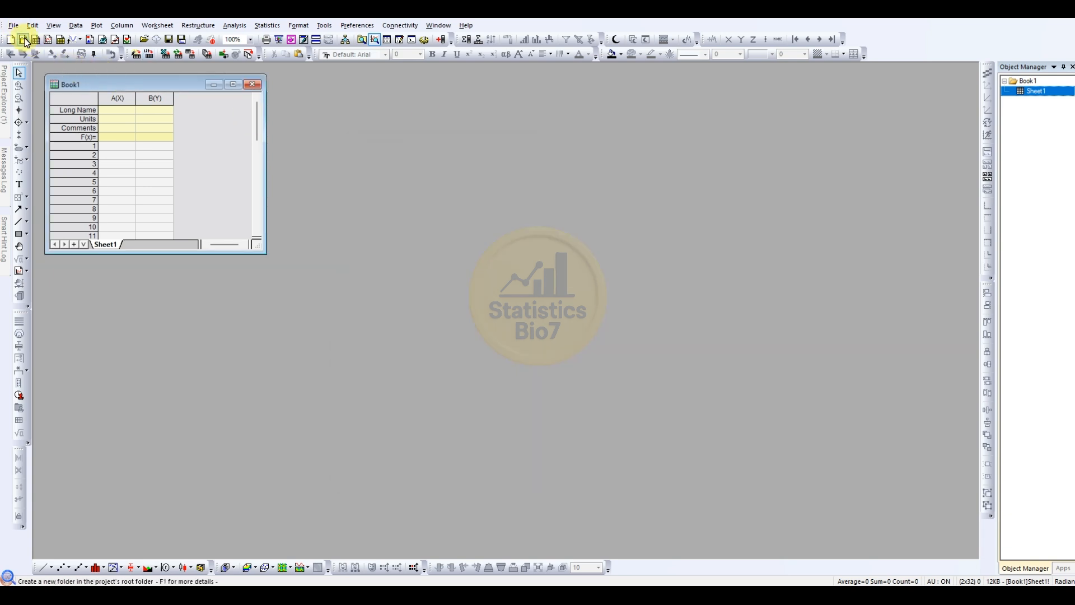
left_click(12, 25)
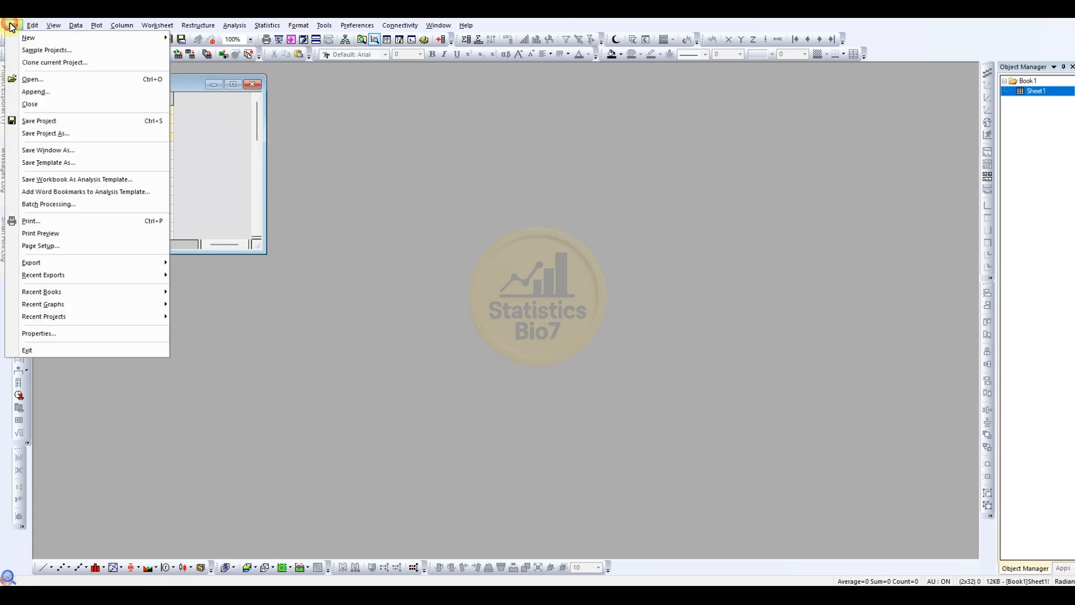
left_click(32, 79)
left_click_drag(509, 152, 452, 132)
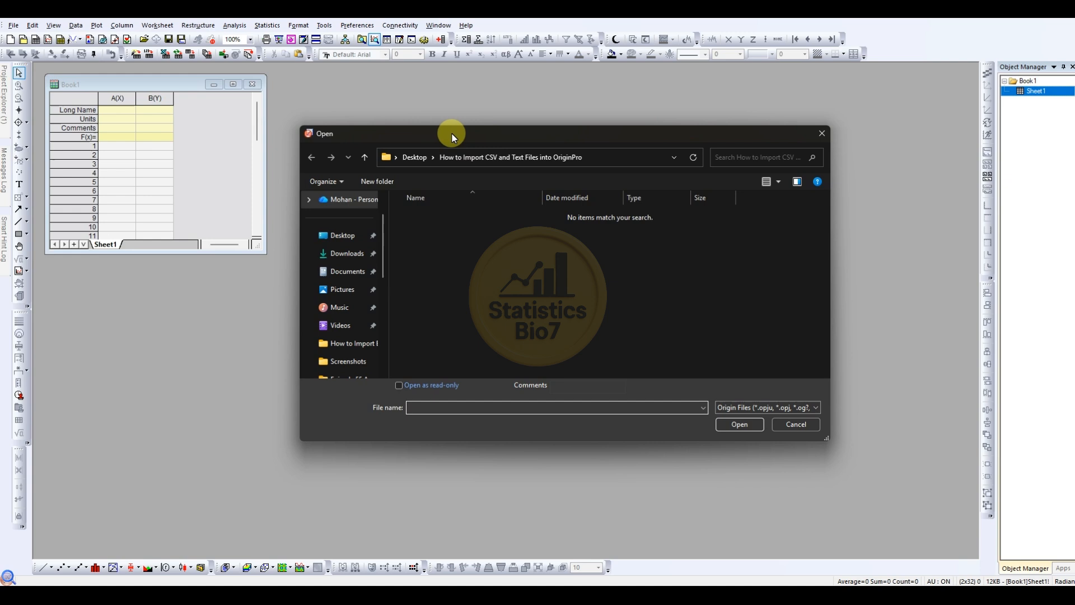
left_click(821, 137)
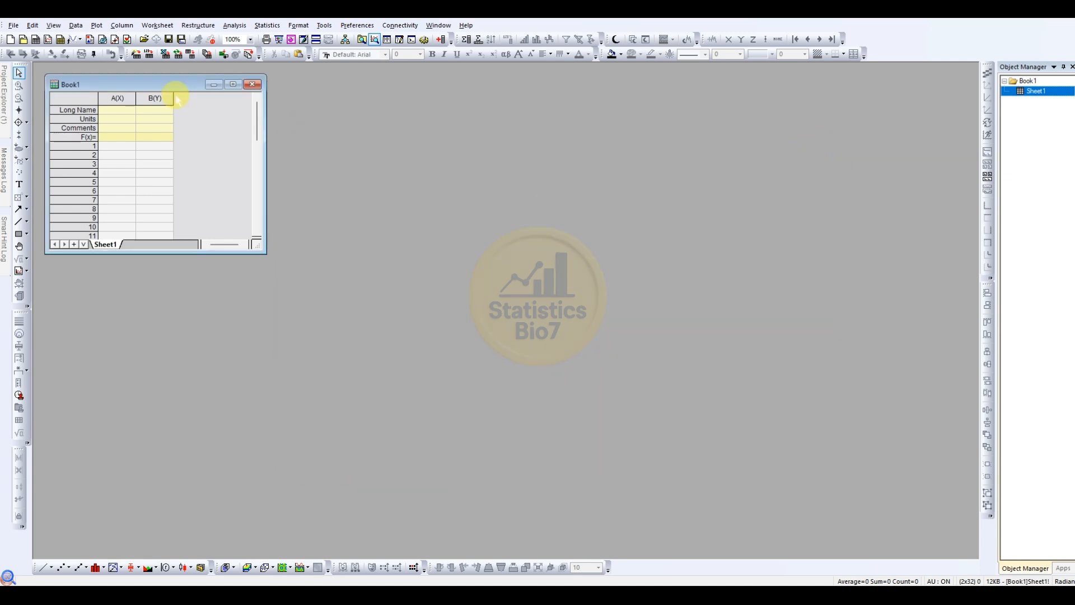
Step: Import PlantGrowth.csv into Book1 with the CSV Connector, using the *.csv;*.txt;*.asc;*.dat file type and the default CSV import options
left_click(150, 56)
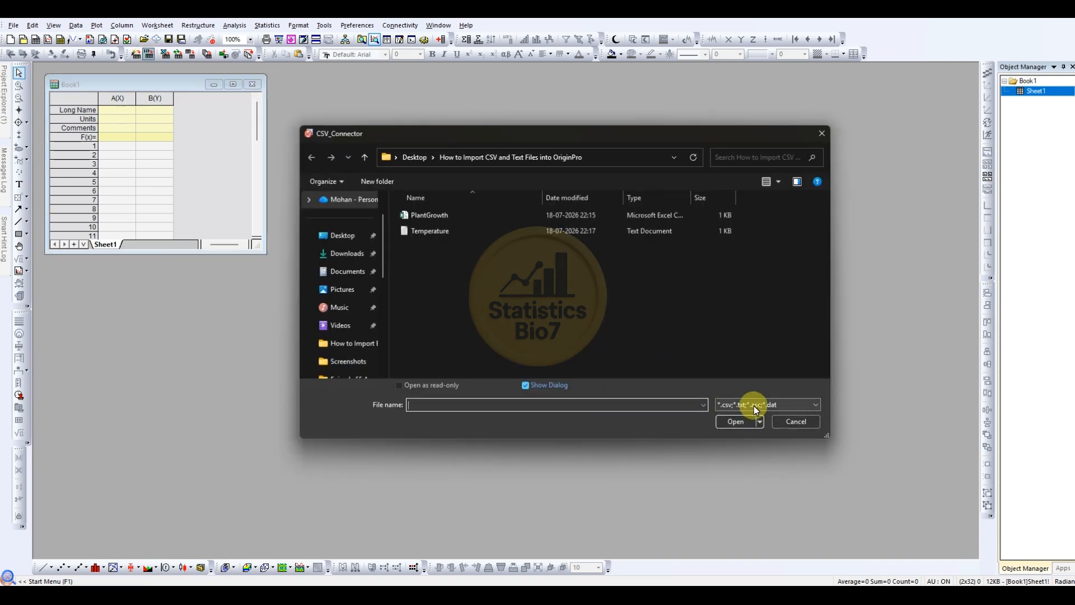
left_click(753, 406)
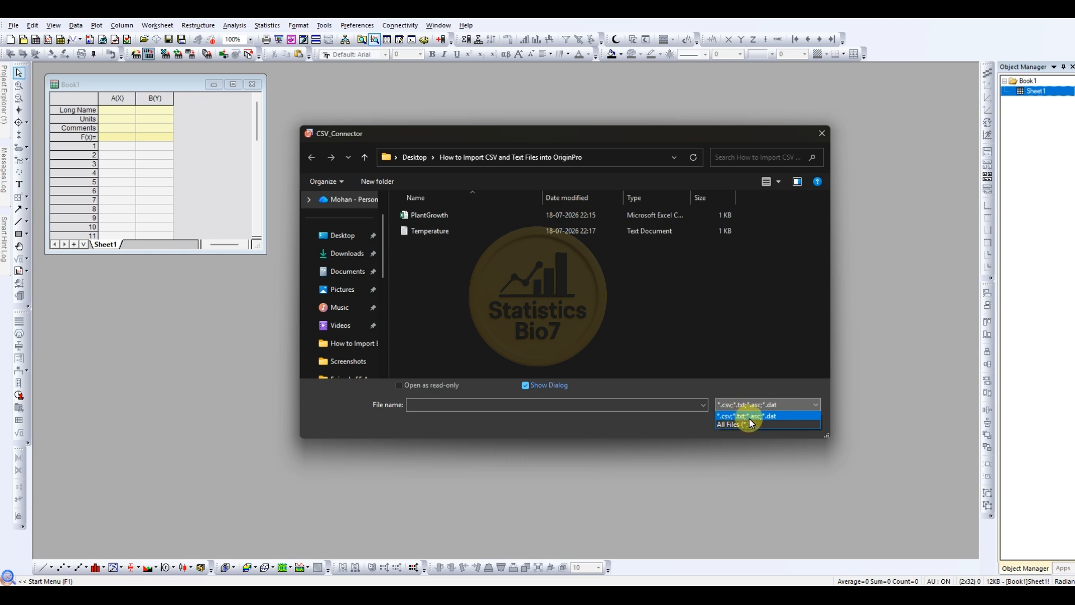
left_click(745, 415)
left_click(427, 215)
left_click(738, 422)
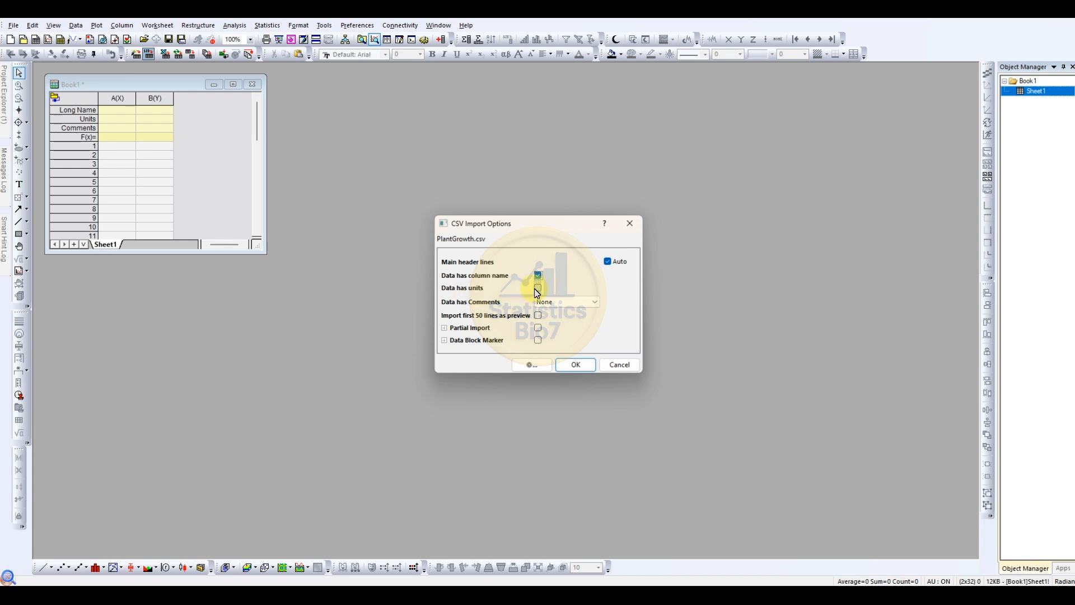
left_click(579, 366)
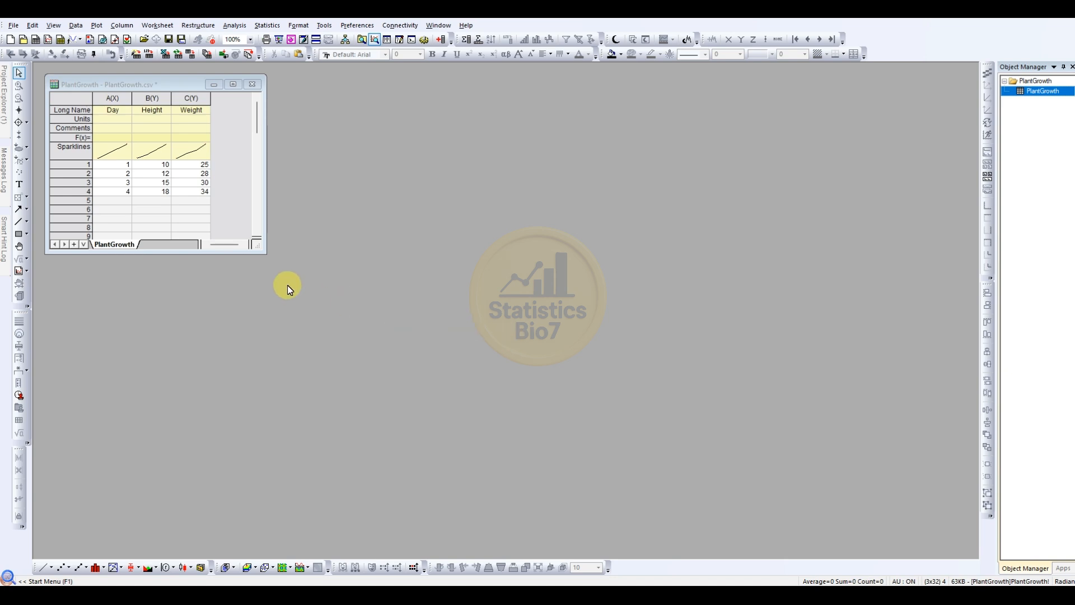
Step: Start the Import Wizard and add both PlantGrowth.csv and Temperature.txt as the ASCII file data source
left_click(136, 56)
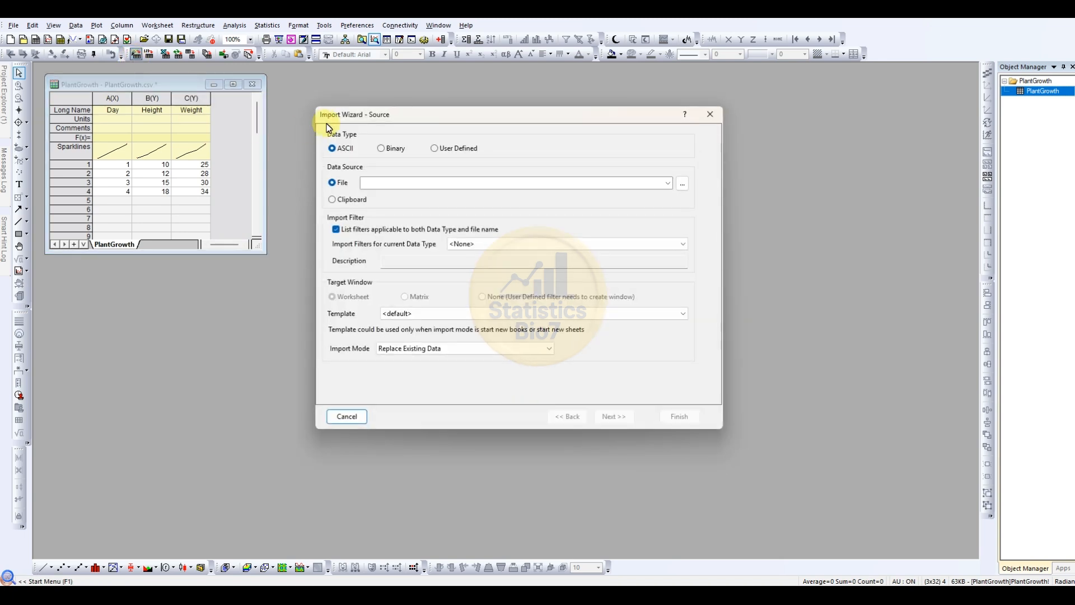
left_click_drag(371, 116, 386, 118)
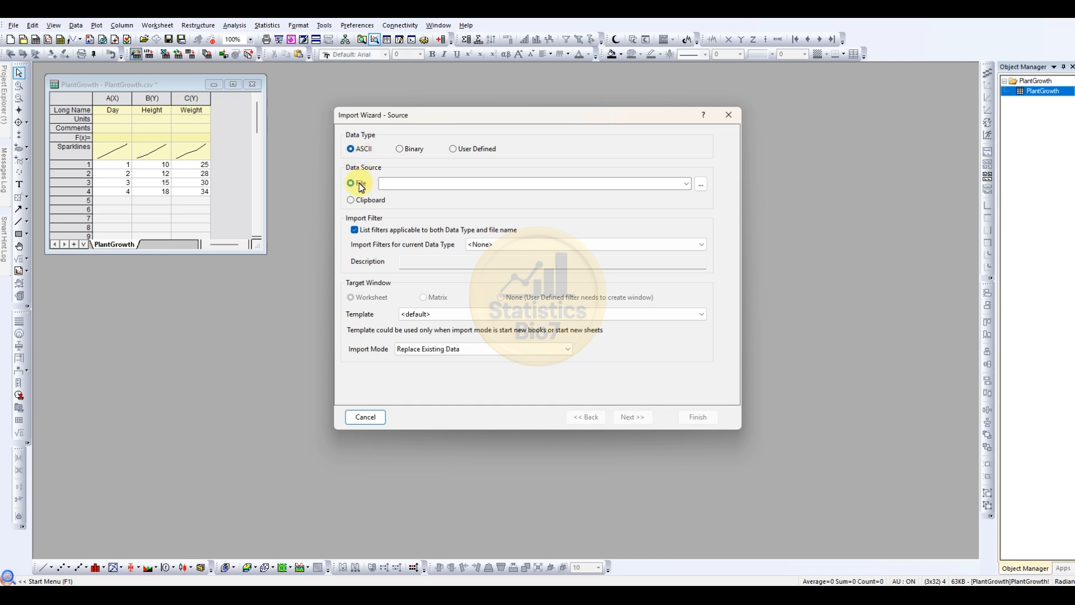
left_click(701, 185)
left_click(482, 163)
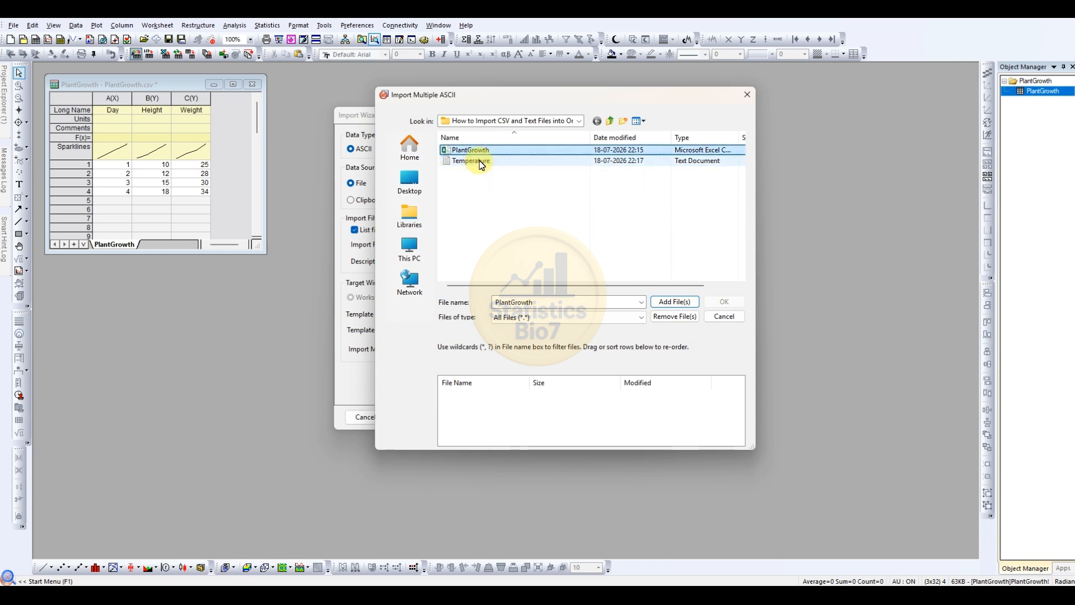
left_click(476, 150, "ctrl")
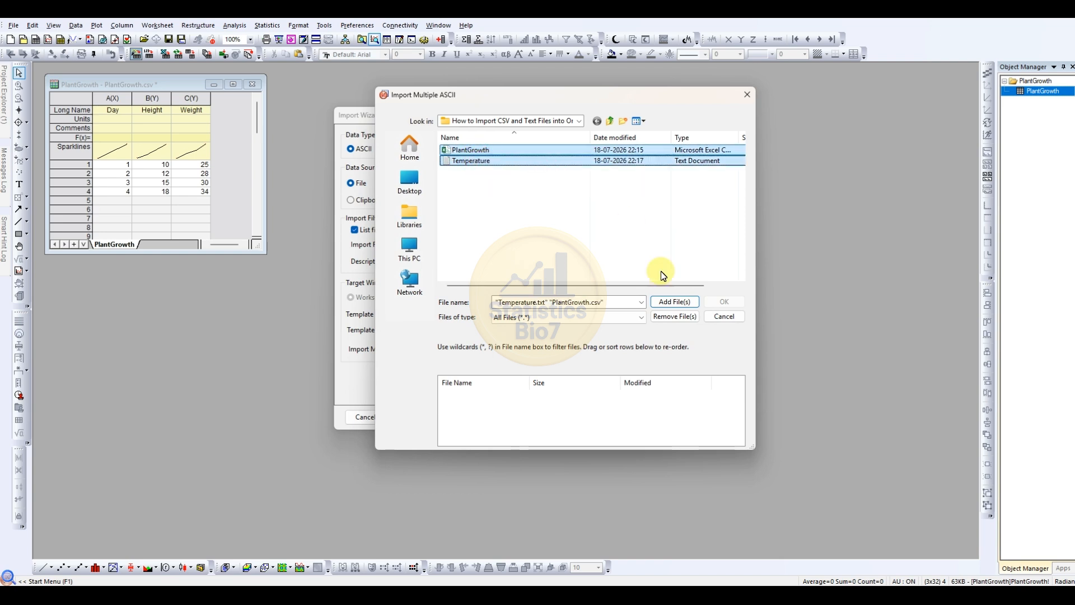
left_click(675, 301)
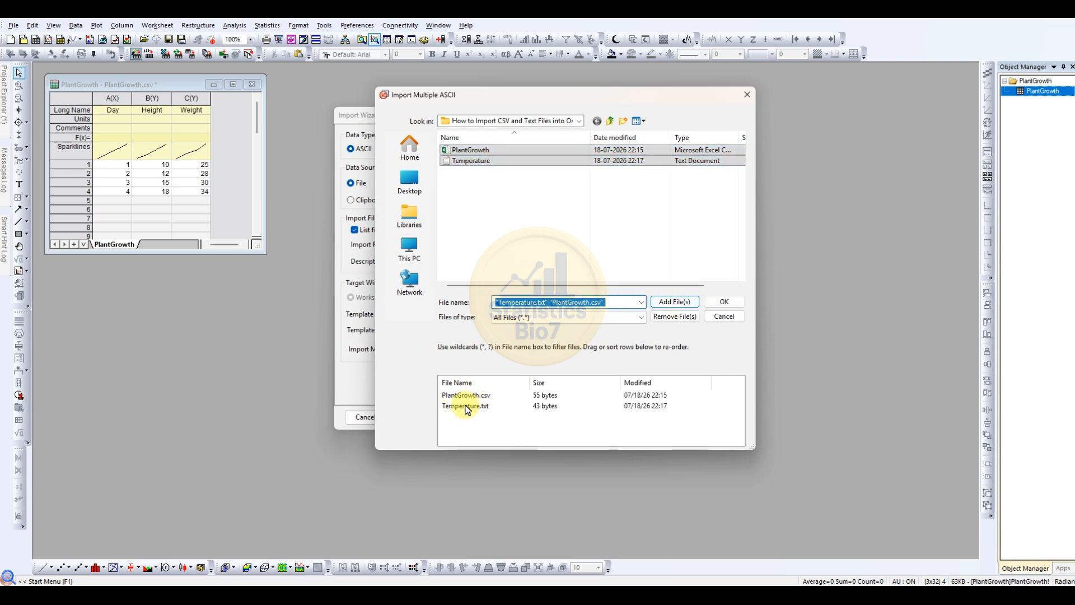
left_click(724, 303)
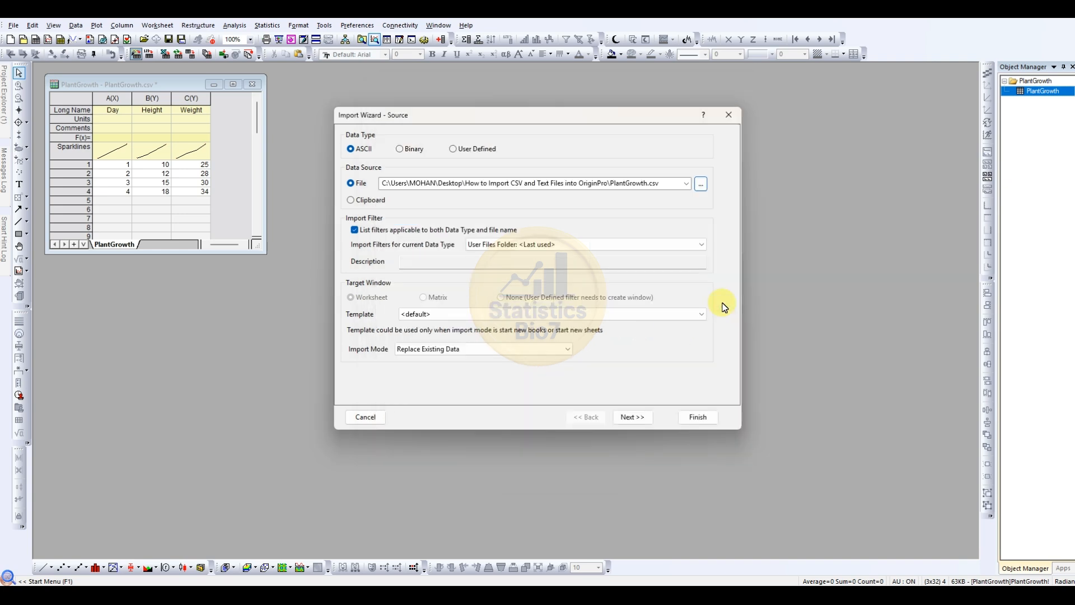
Step: Go through the remaining Import Wizard pages with their default settings and finish importing both files
left_click(629, 419)
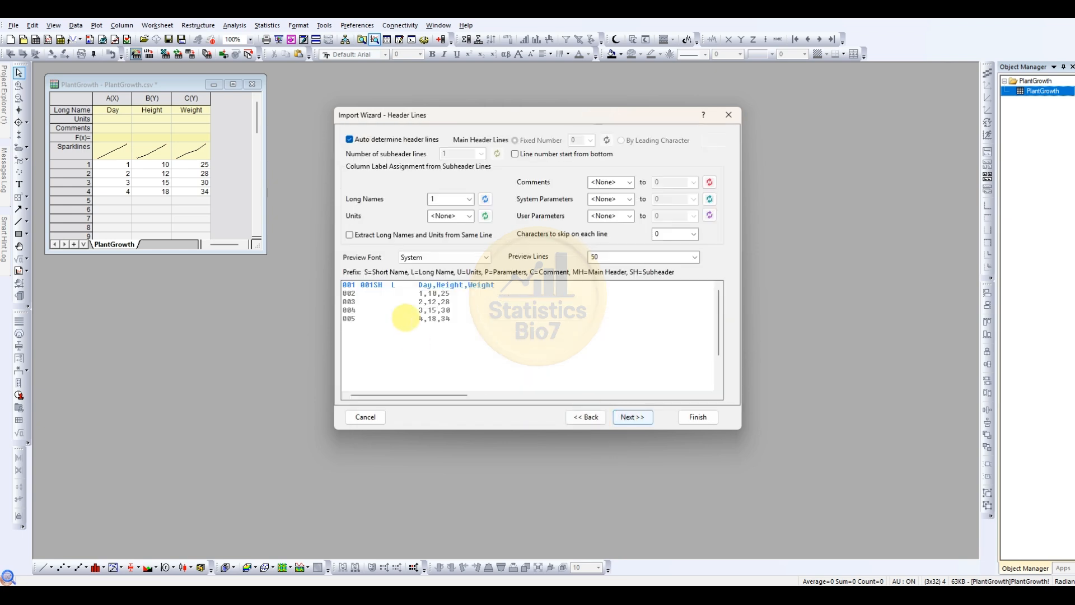
left_click(636, 419)
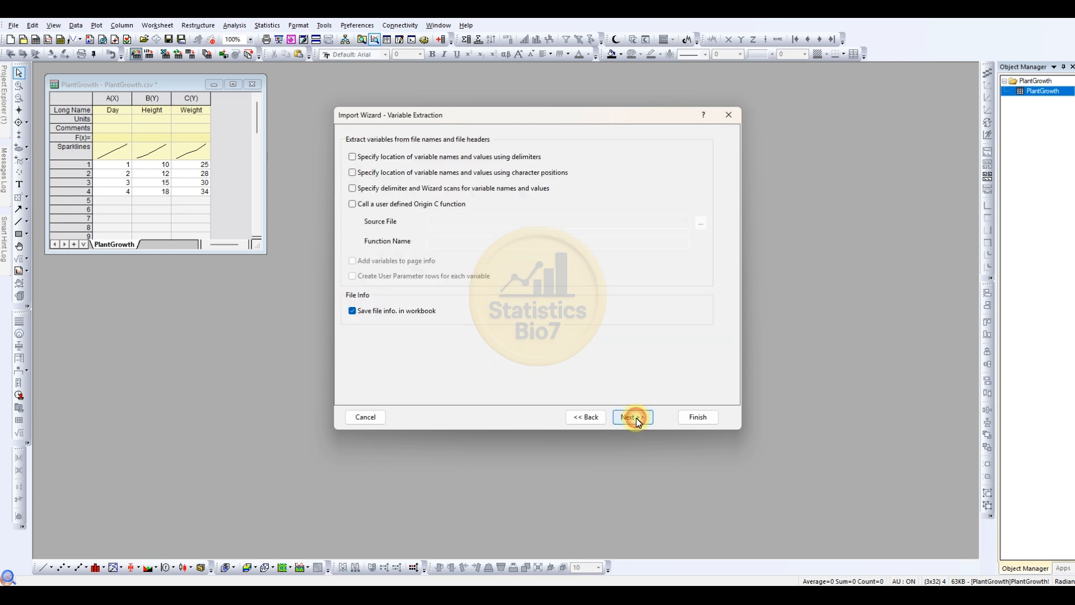
left_click(636, 420)
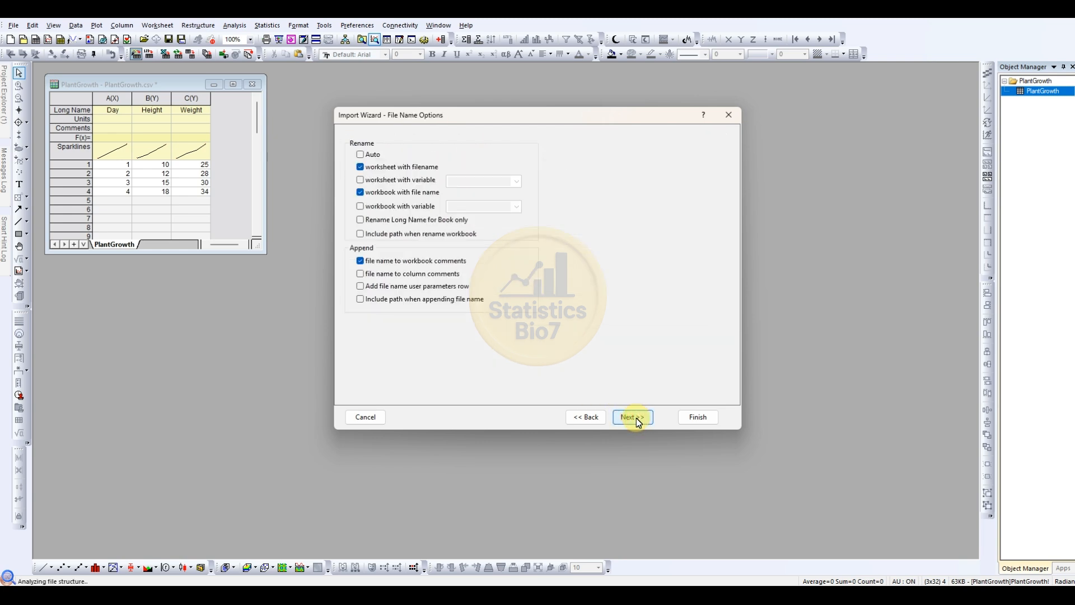
left_click(636, 418)
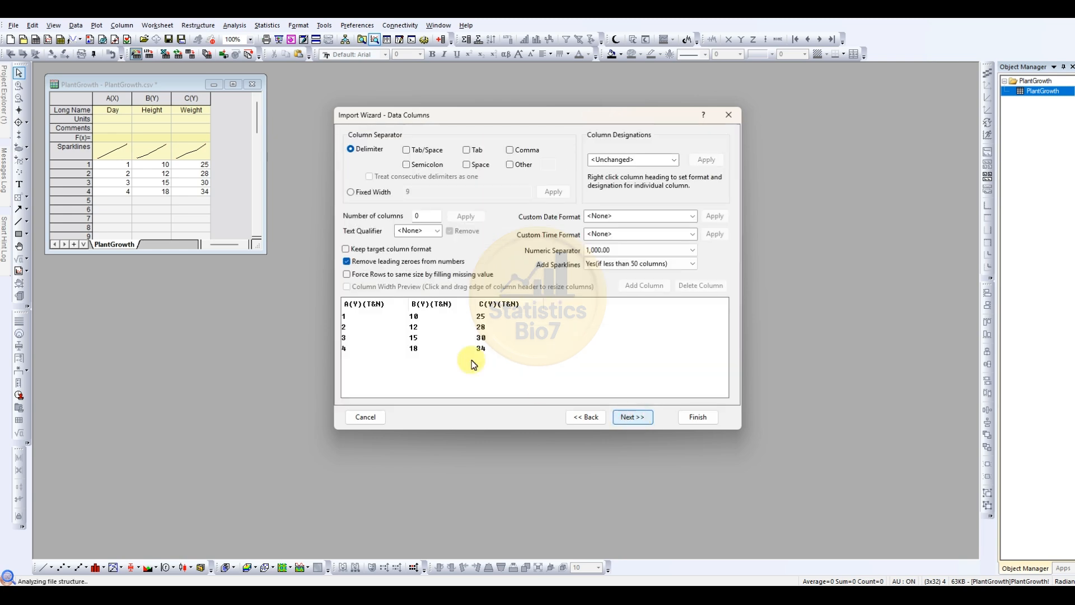
left_click(636, 420)
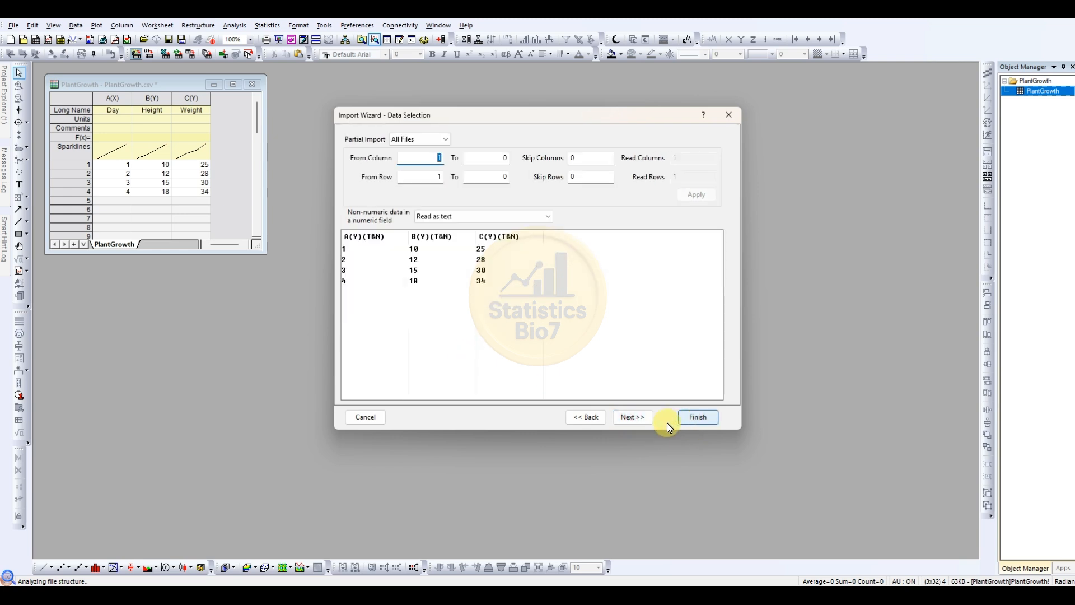
left_click(636, 420)
left_click(698, 421)
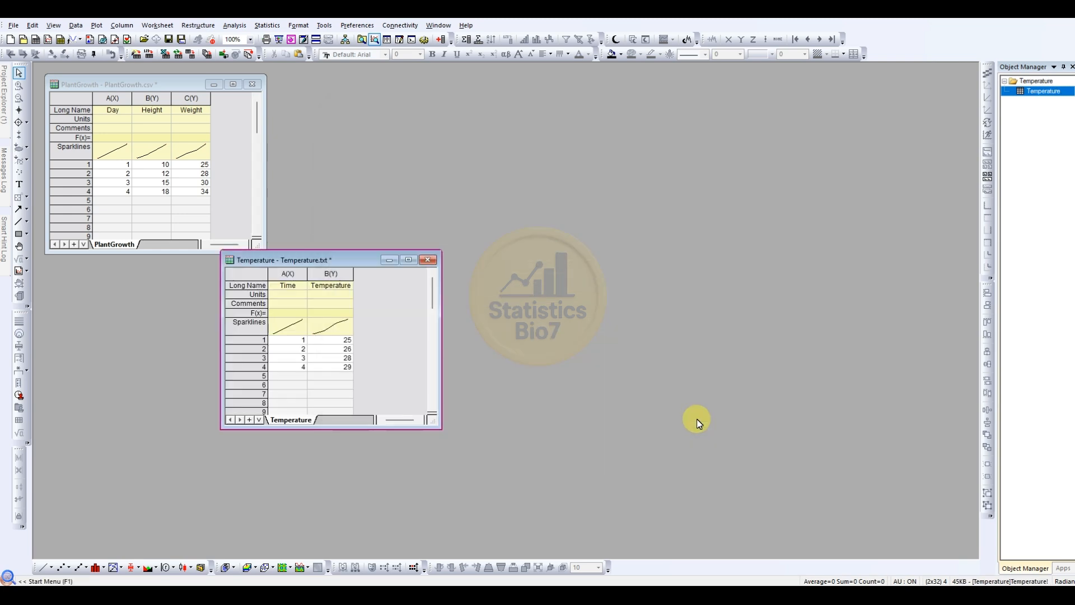
Step: Arrange the PlantGrowth and Temperature workbooks side by side without overlap
left_click_drag(316, 263, 426, 187)
left_click_drag(144, 88, 158, 138)
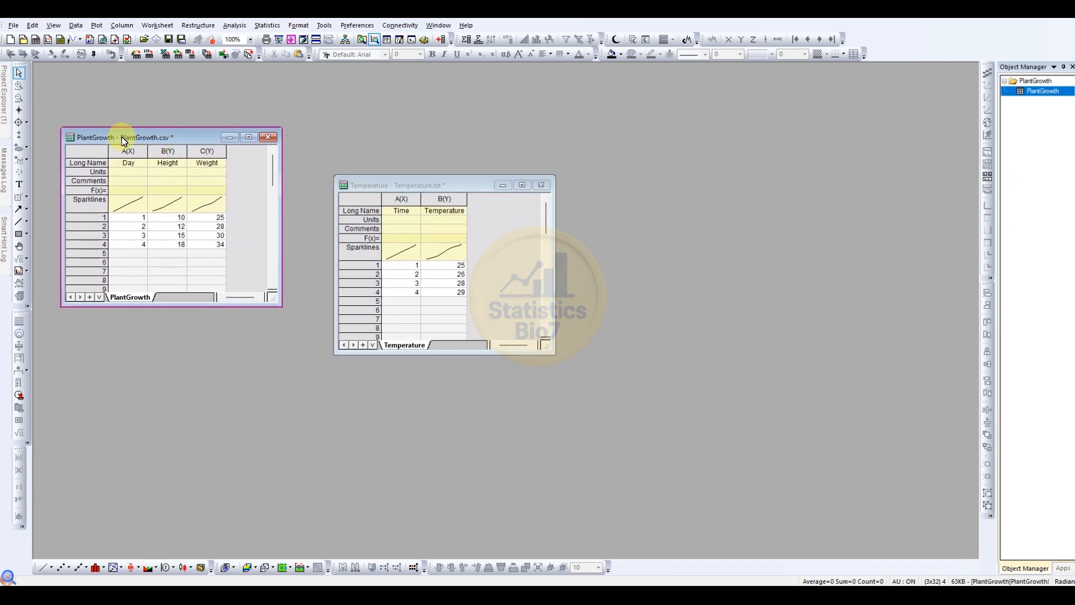
left_click_drag(409, 188, 439, 166)
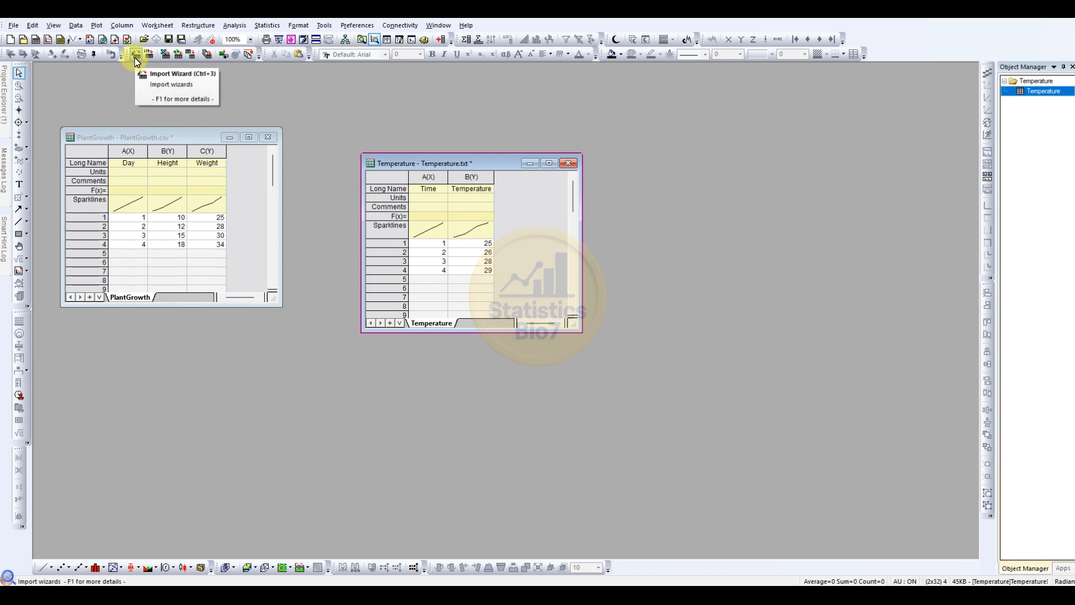
left_click_drag(162, 140, 188, 132)
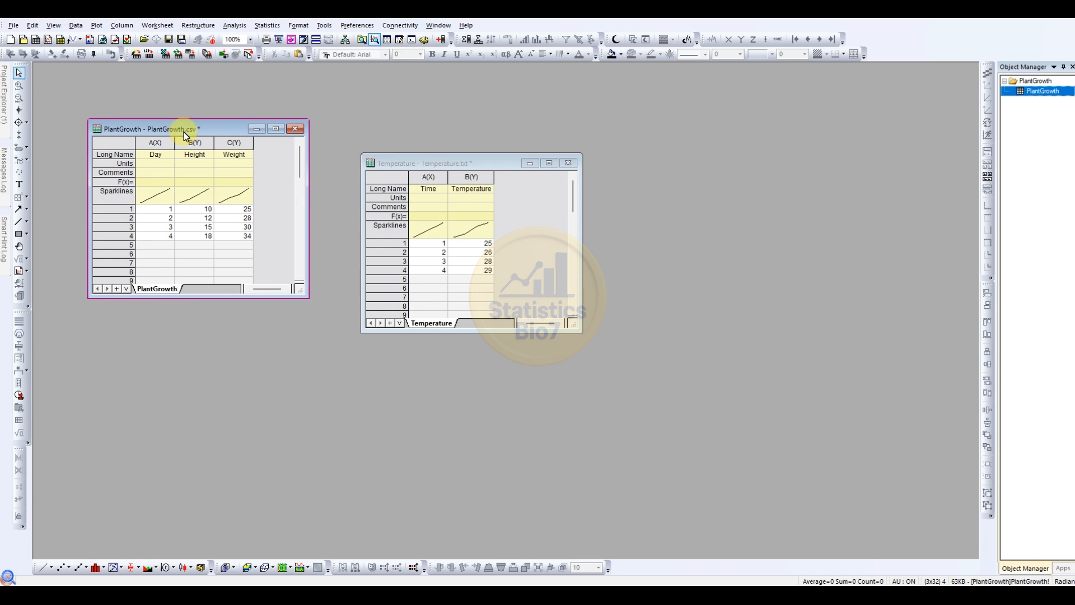